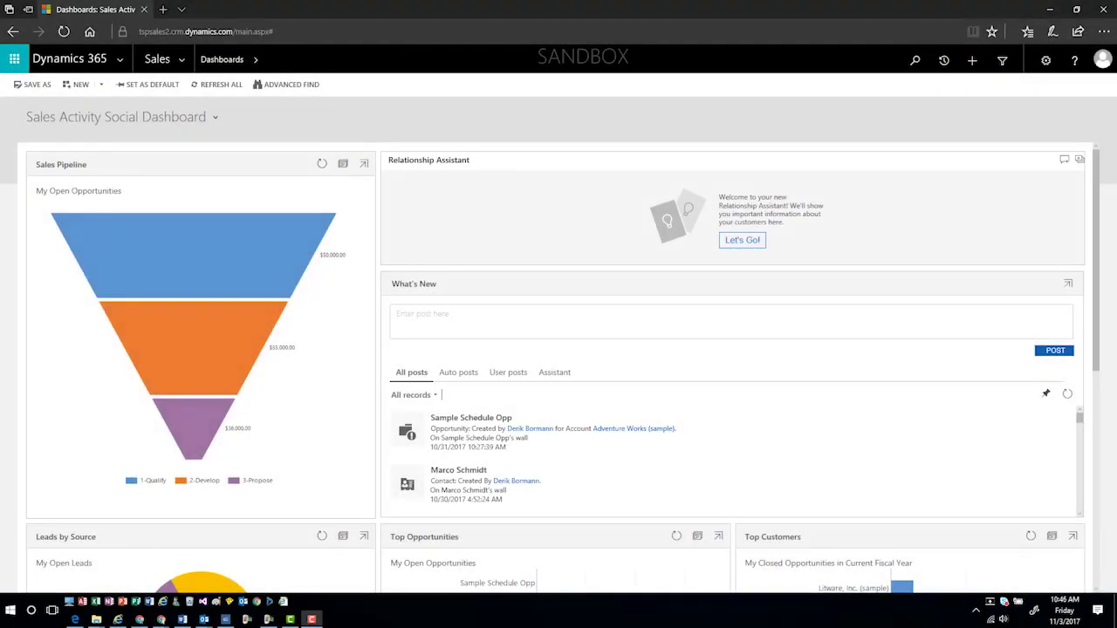
Go to the Field Service work orders and start a new work order.
{"action": "left_click", "coordinate": [183, 61]}
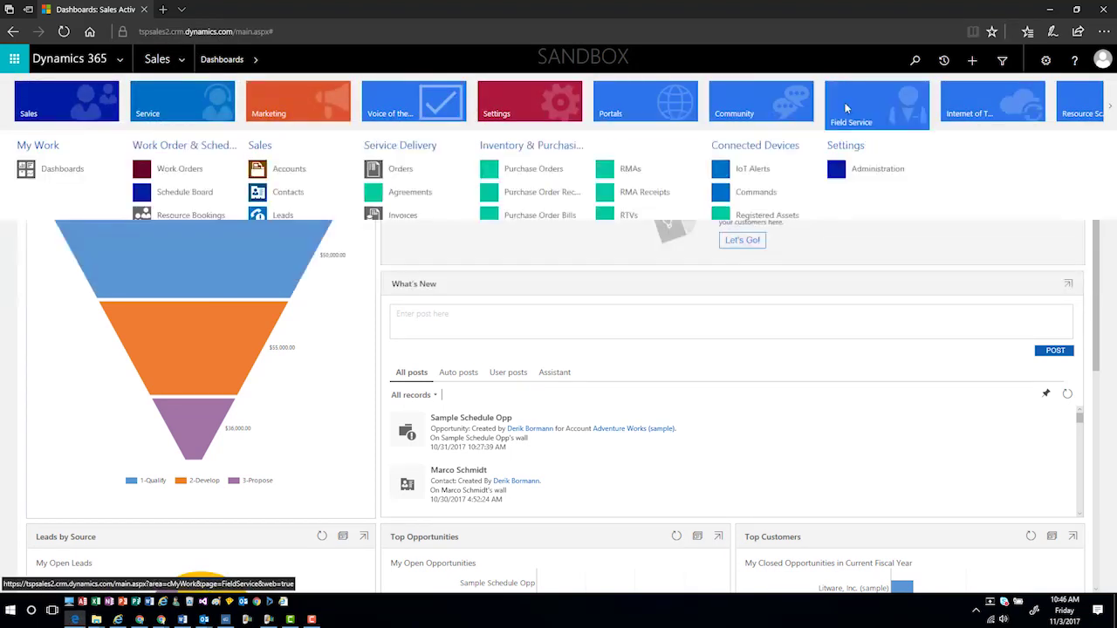
{"action": "left_click", "coordinate": [186, 173]}
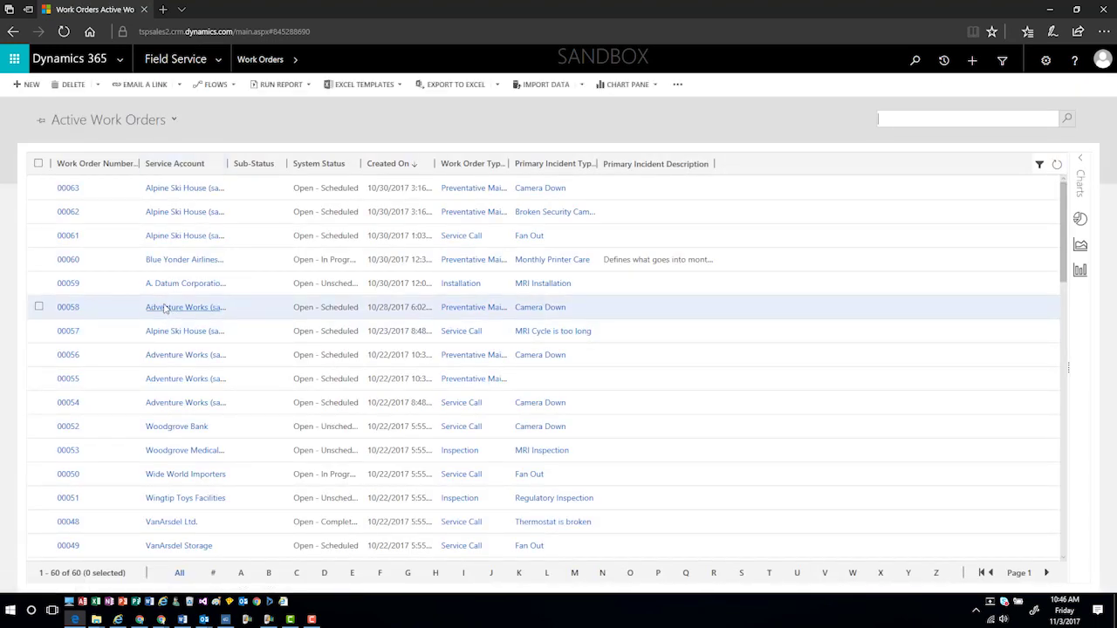
{"action": "left_click", "coordinate": [17, 87]}
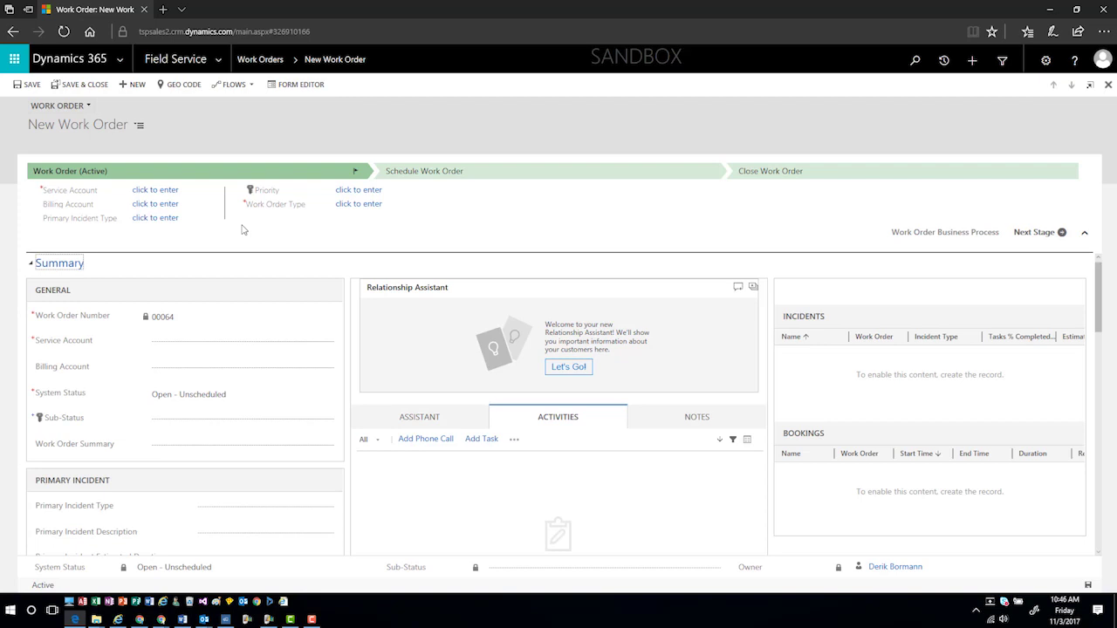
Set the new work order's service account to Alpine Ski House (sample).
{"action": "left_click", "coordinate": [329, 346]}
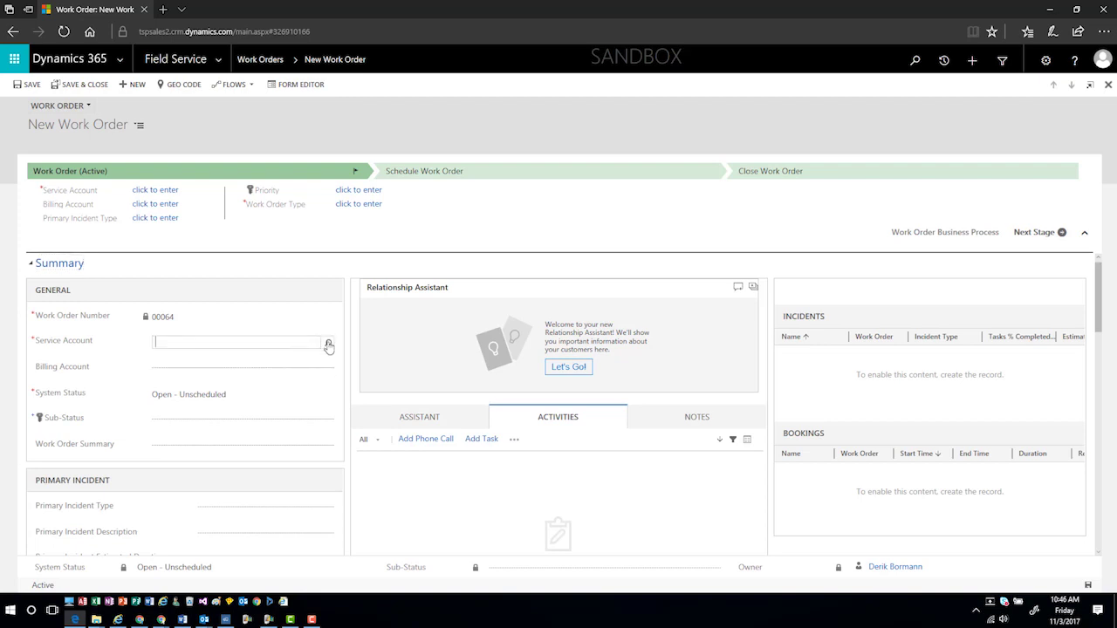
{"action": "left_click", "coordinate": [328, 345]}
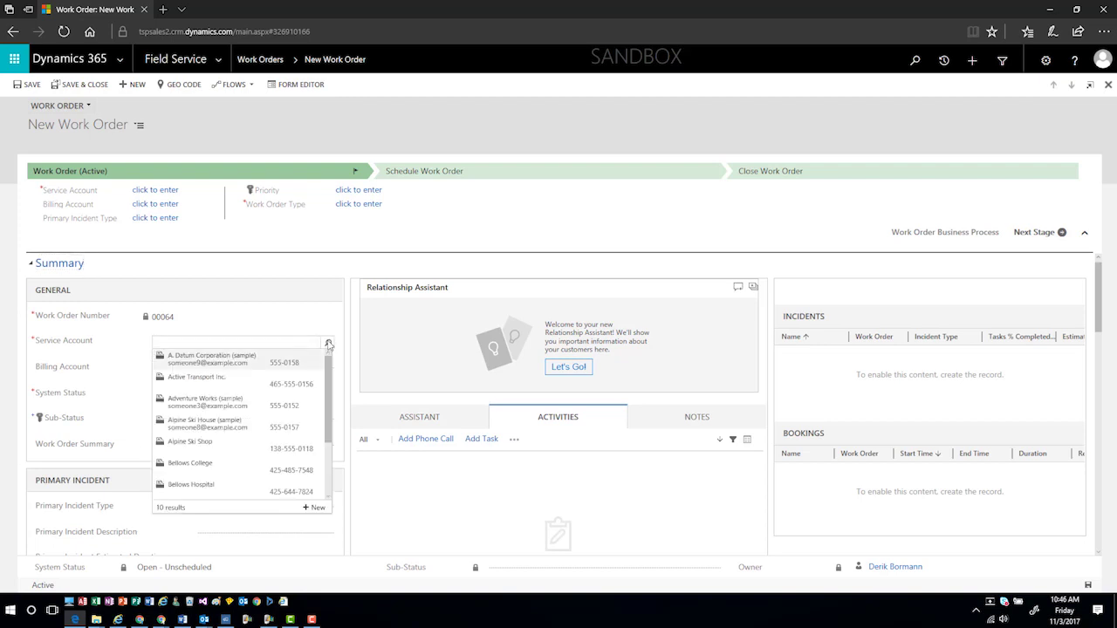
{"action": "left_click", "coordinate": [202, 423]}
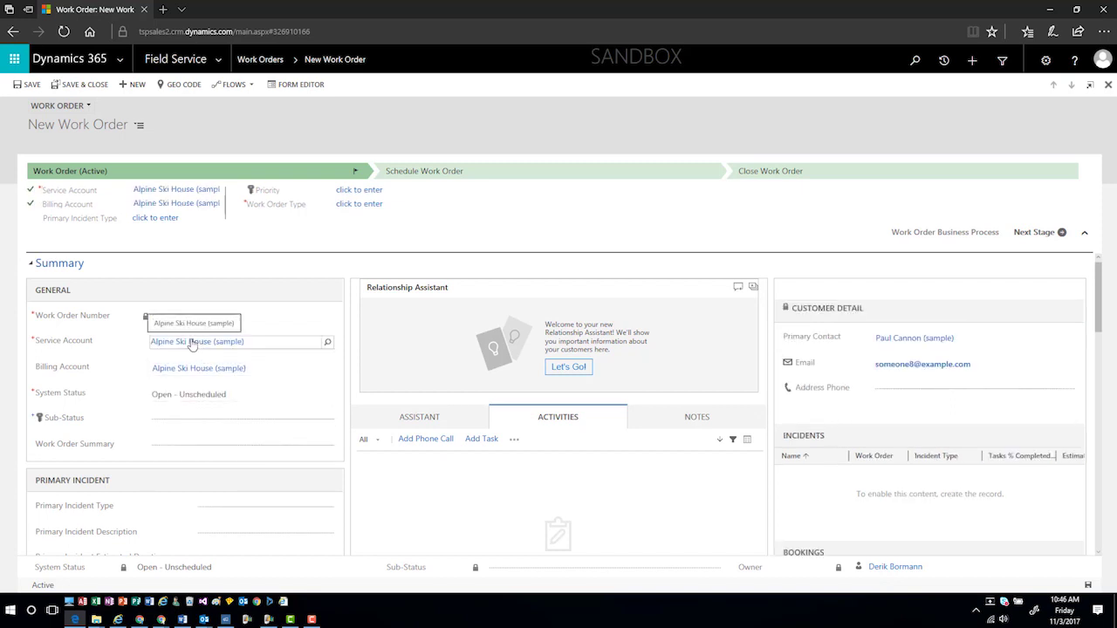
Set the work order's primary incident type to MRI Inspection.
{"action": "scroll", "coordinate": [193, 342], "scroll_direction": "down", "scroll_amount": 2}
{"action": "scroll", "coordinate": [192, 341], "scroll_direction": "up", "scroll_amount": 2}
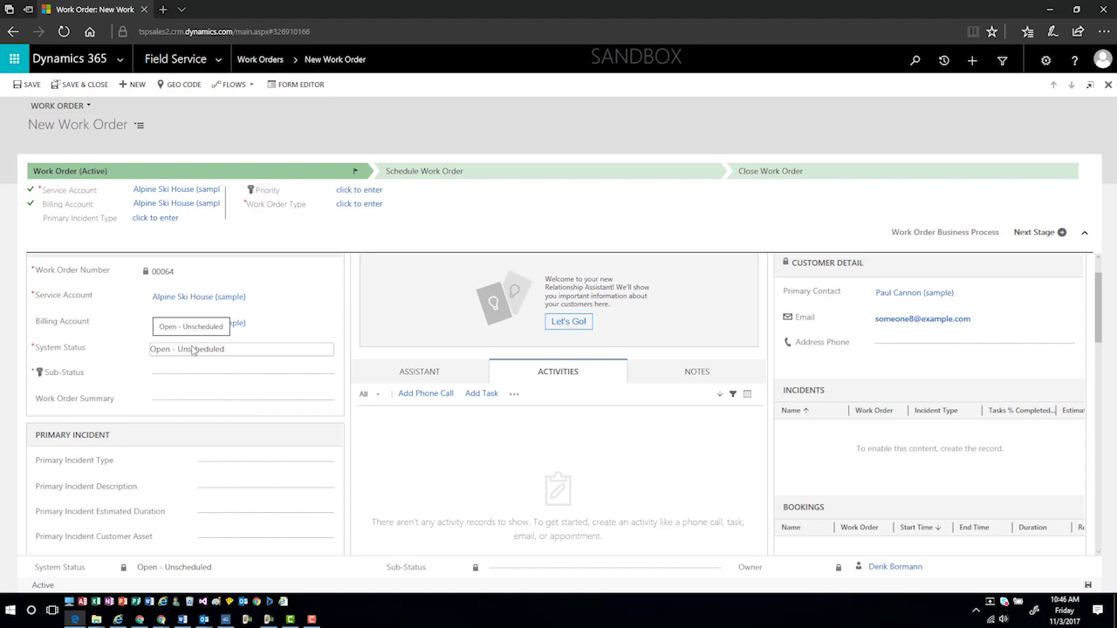
{"action": "scroll", "coordinate": [193, 350], "scroll_direction": "down", "scroll_amount": 2}
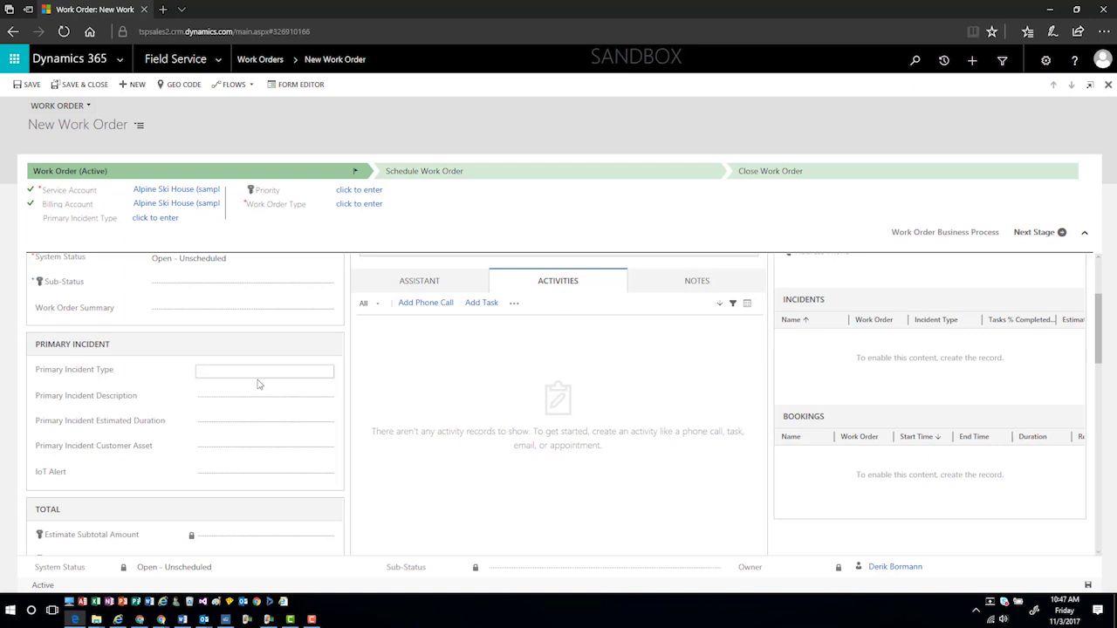
{"action": "left_click", "coordinate": [328, 374]}
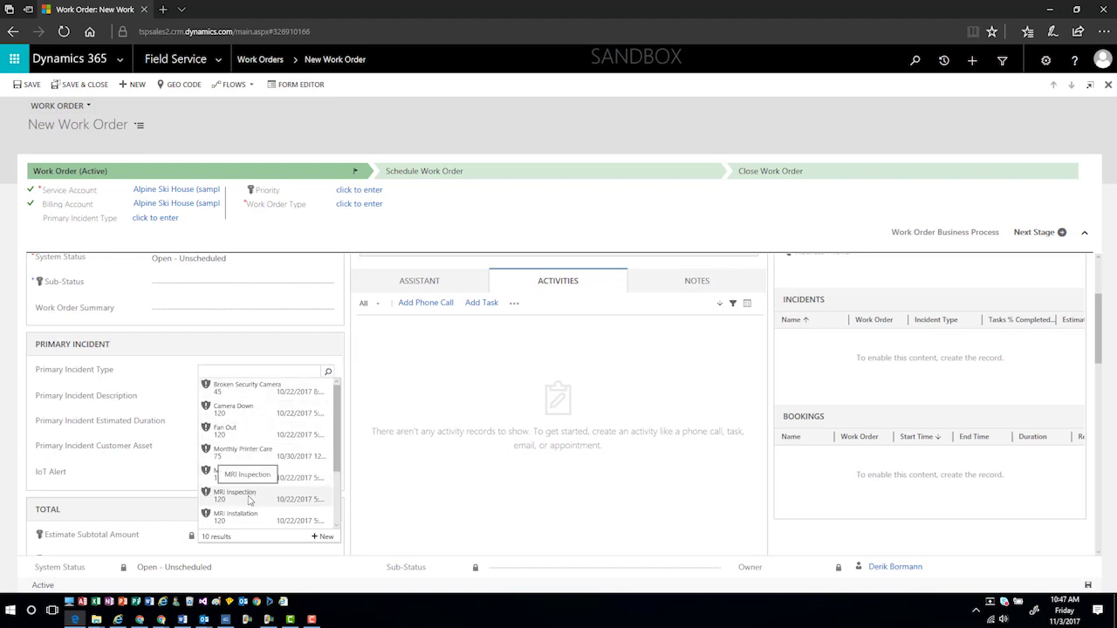
{"action": "left_click", "coordinate": [249, 497]}
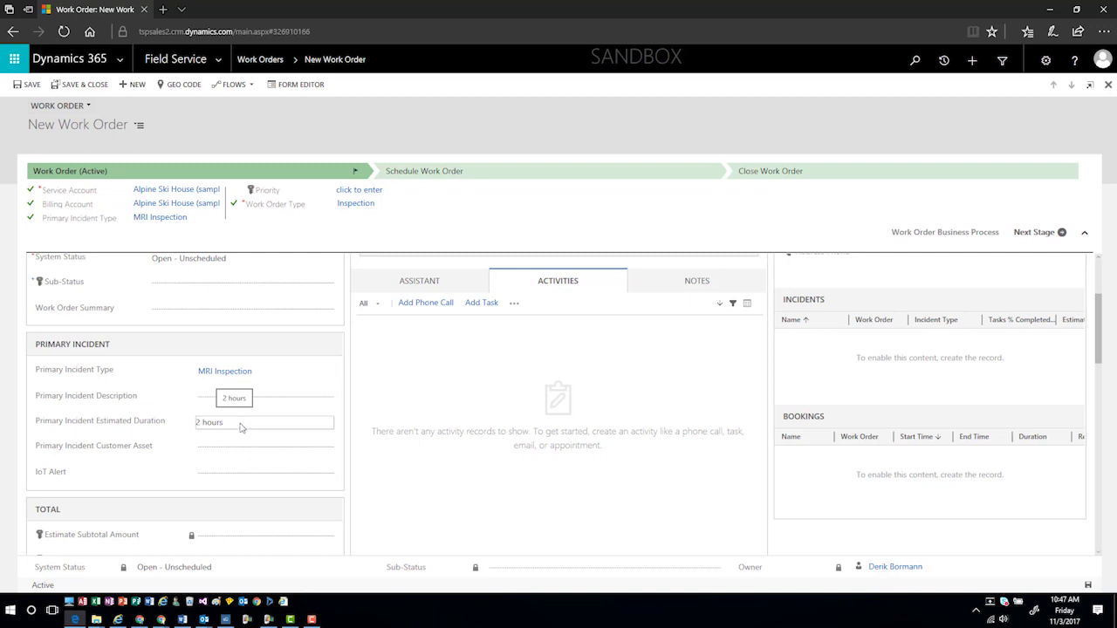
In the work order's general settings, set the priority to Moderate and the service territory to WA.
{"action": "scroll", "coordinate": [241, 428], "scroll_direction": "down", "scroll_amount": 5}
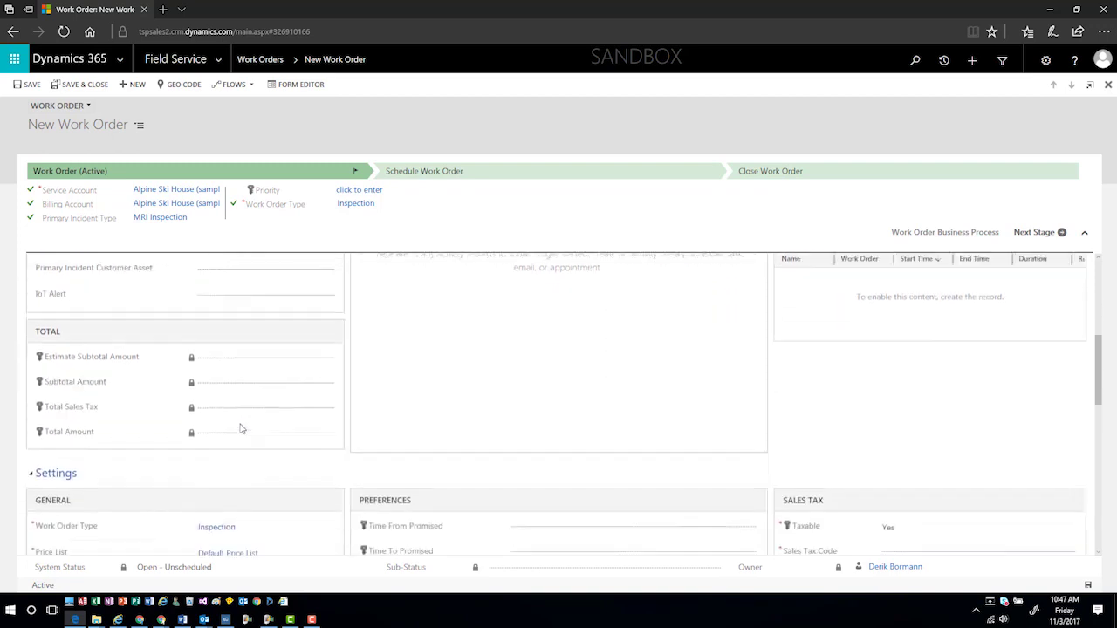
{"action": "scroll", "coordinate": [242, 428], "scroll_direction": "down", "scroll_amount": 2}
{"action": "scroll", "coordinate": [242, 425], "scroll_direction": "up", "scroll_amount": 2}
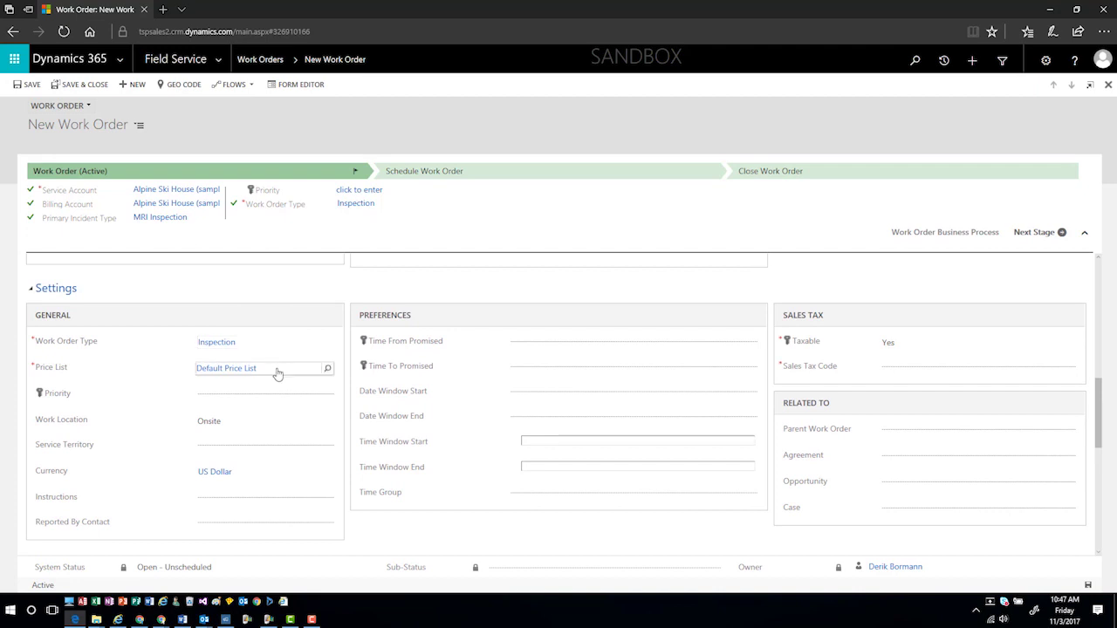
{"action": "left_click", "coordinate": [327, 396]}
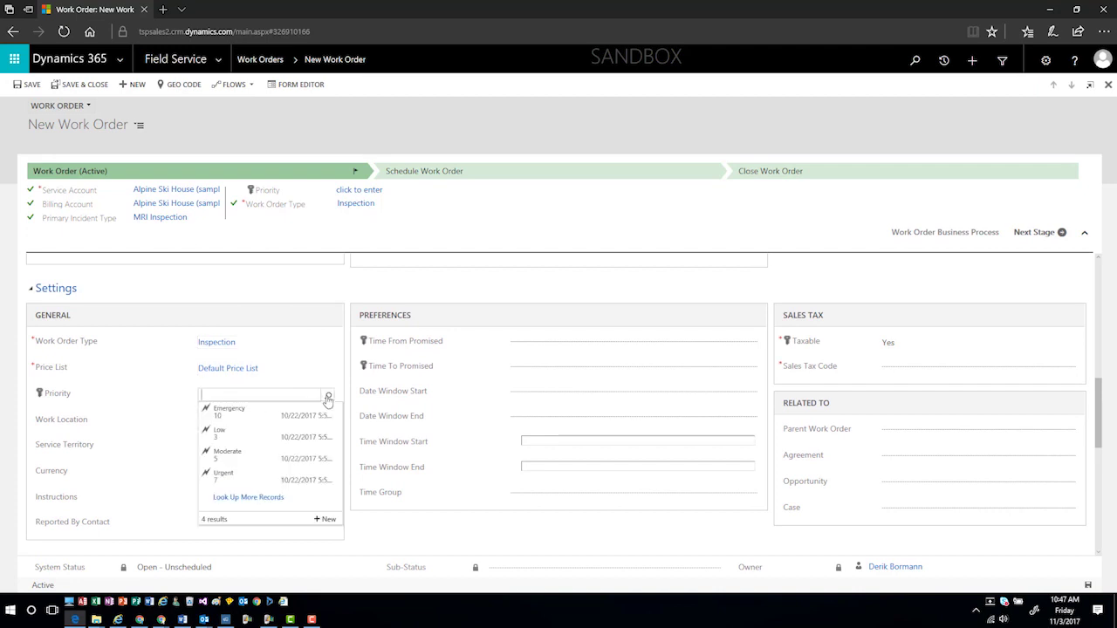
{"action": "left_click", "coordinate": [229, 454]}
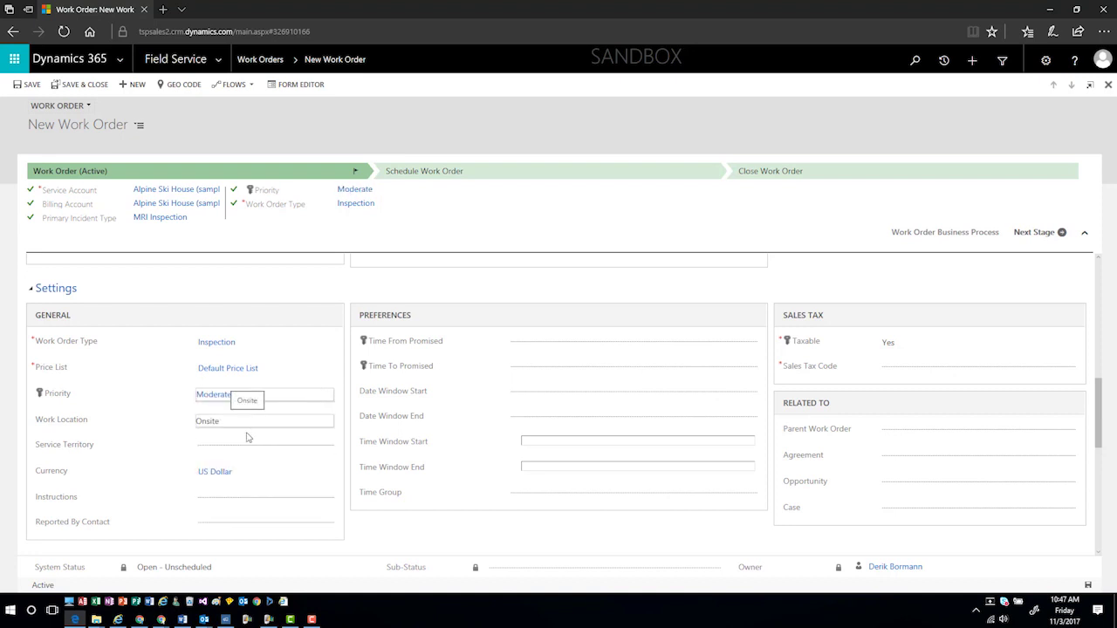
{"action": "left_click", "coordinate": [328, 449]}
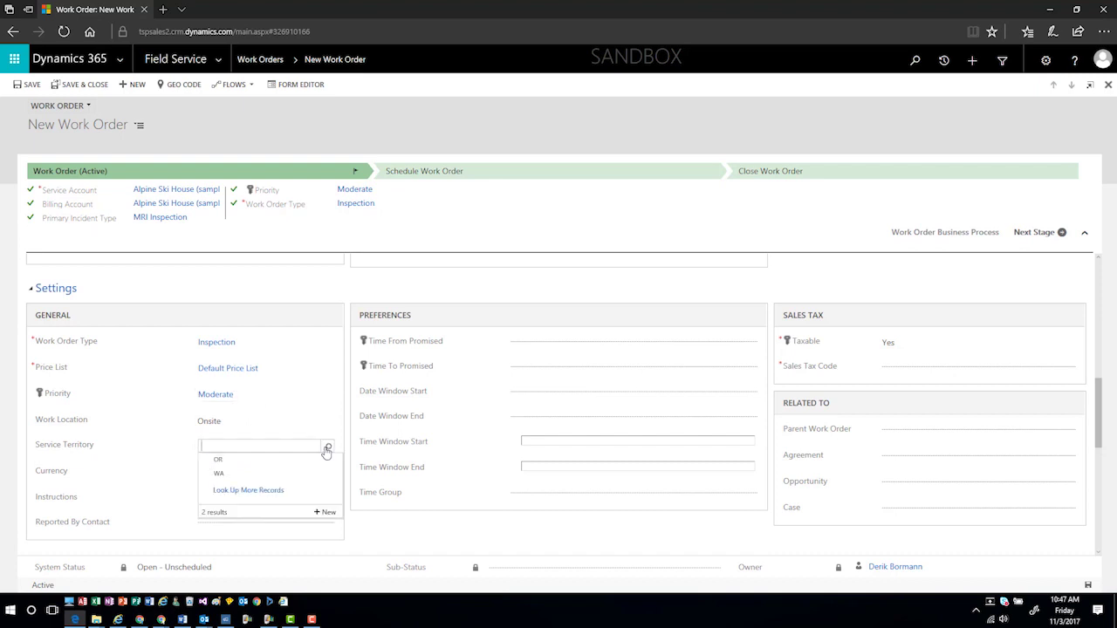
{"action": "left_click", "coordinate": [239, 474]}
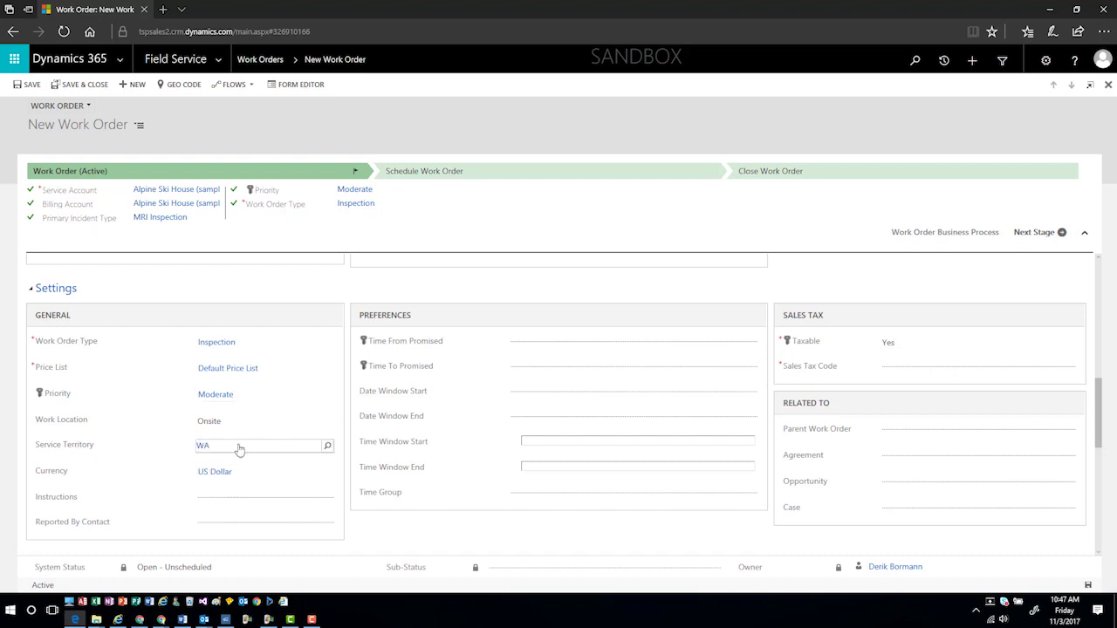
{"action": "left_click", "coordinate": [247, 498]}
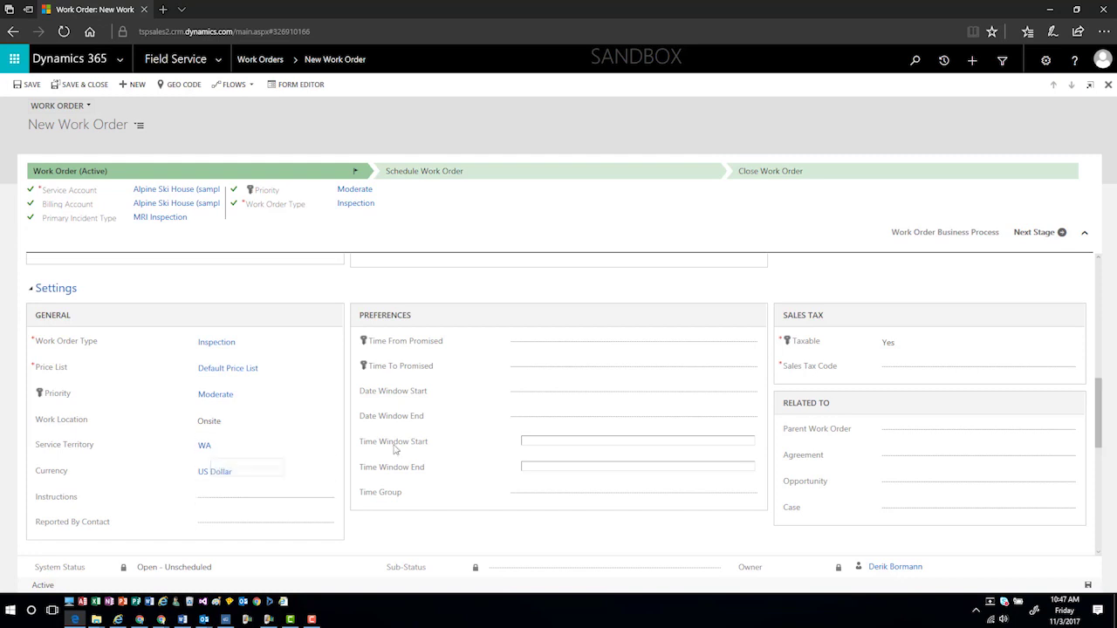
Set the work order's Time From Promised to 11/3/2017 at 8:00 AM.
{"action": "left_click", "coordinate": [536, 342]}
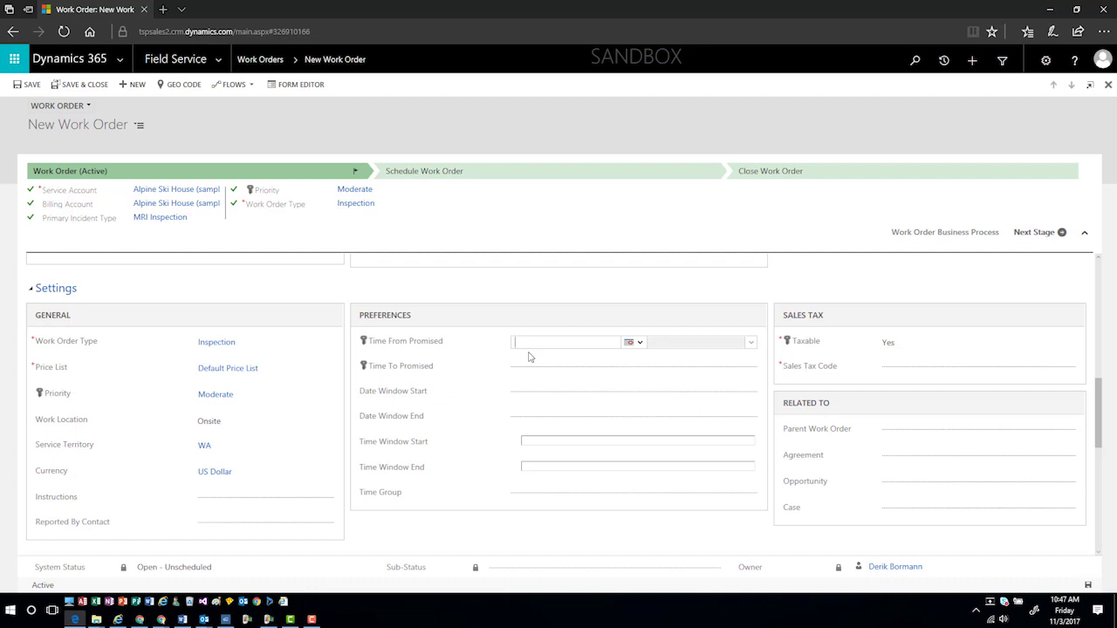
{"action": "left_click", "coordinate": [641, 344]}
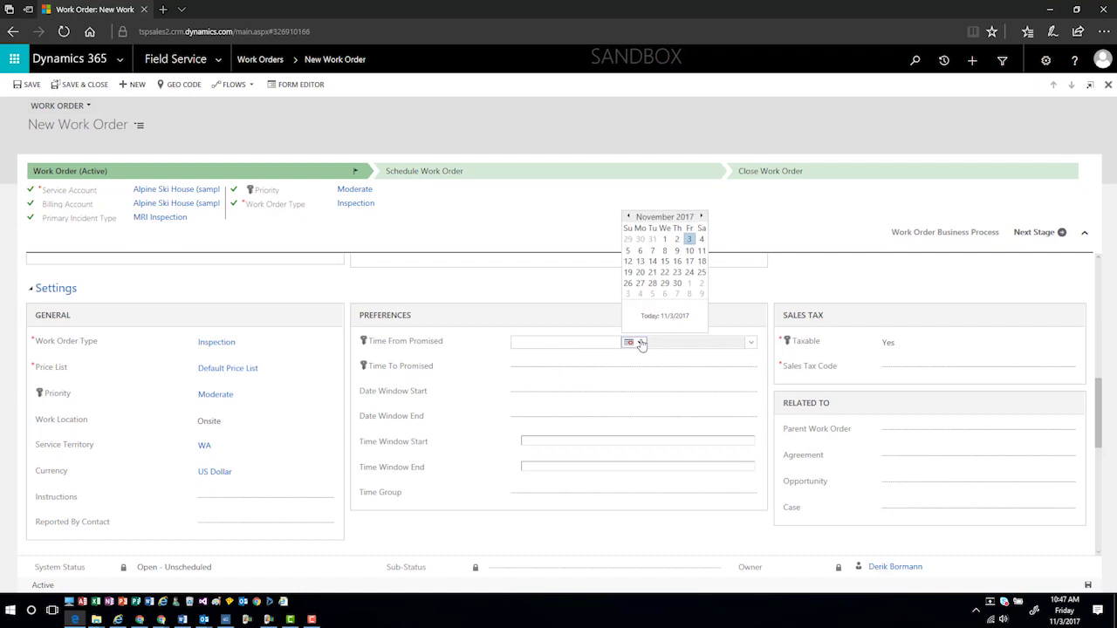
{"action": "left_click", "coordinate": [690, 239]}
Set the work order's Time To Promised to 11/3/2017 at 11:00 AM.
{"action": "left_click", "coordinate": [515, 368]}
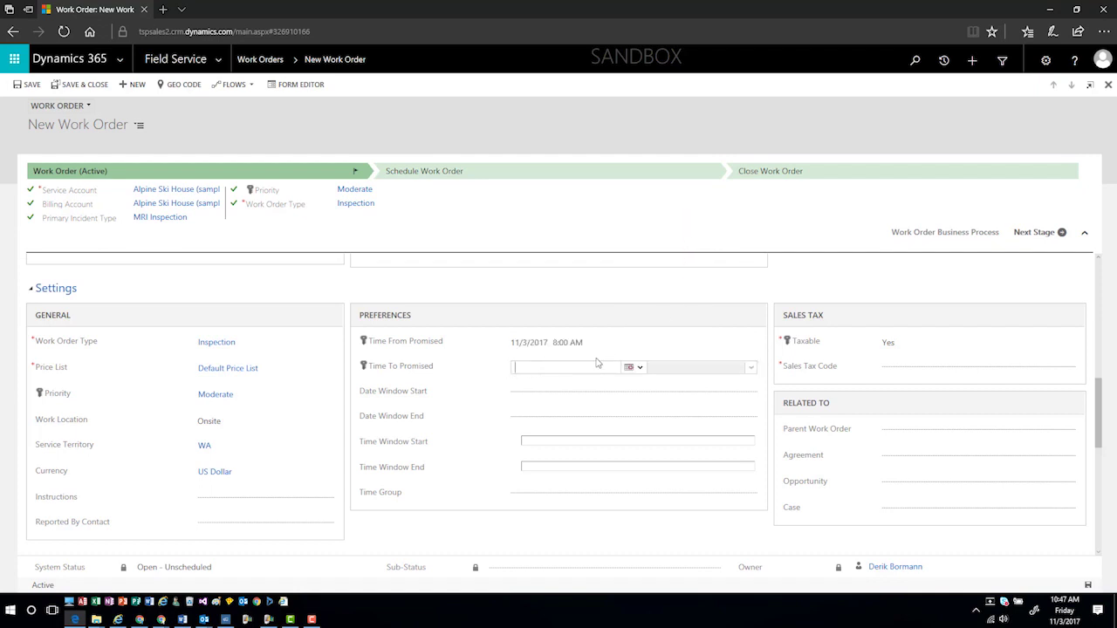
{"action": "left_click", "coordinate": [632, 368]}
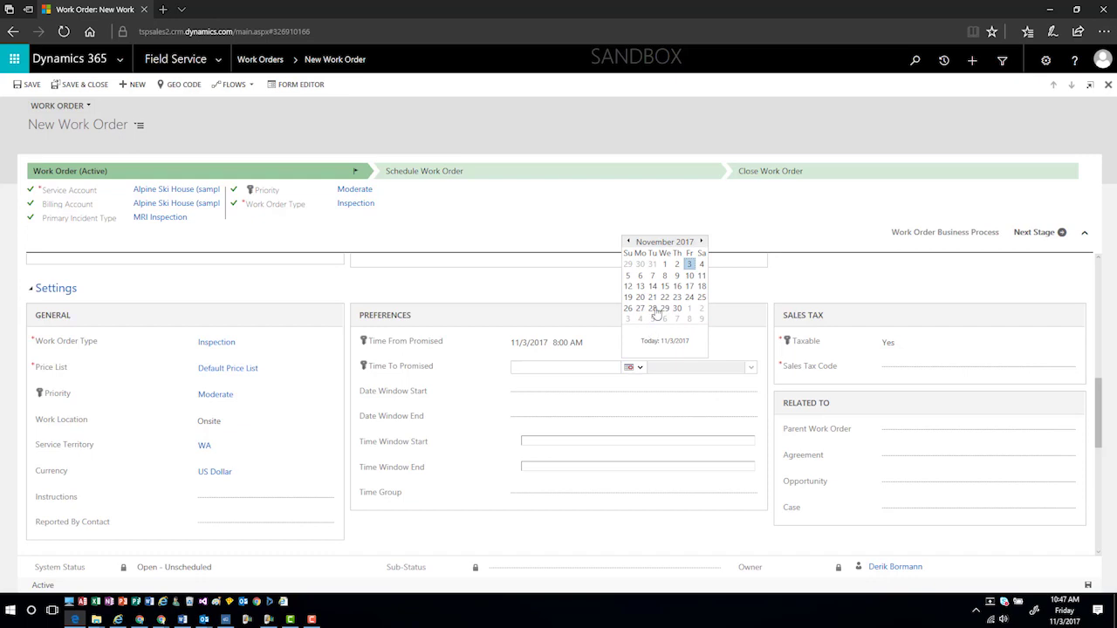
{"action": "left_click", "coordinate": [691, 265]}
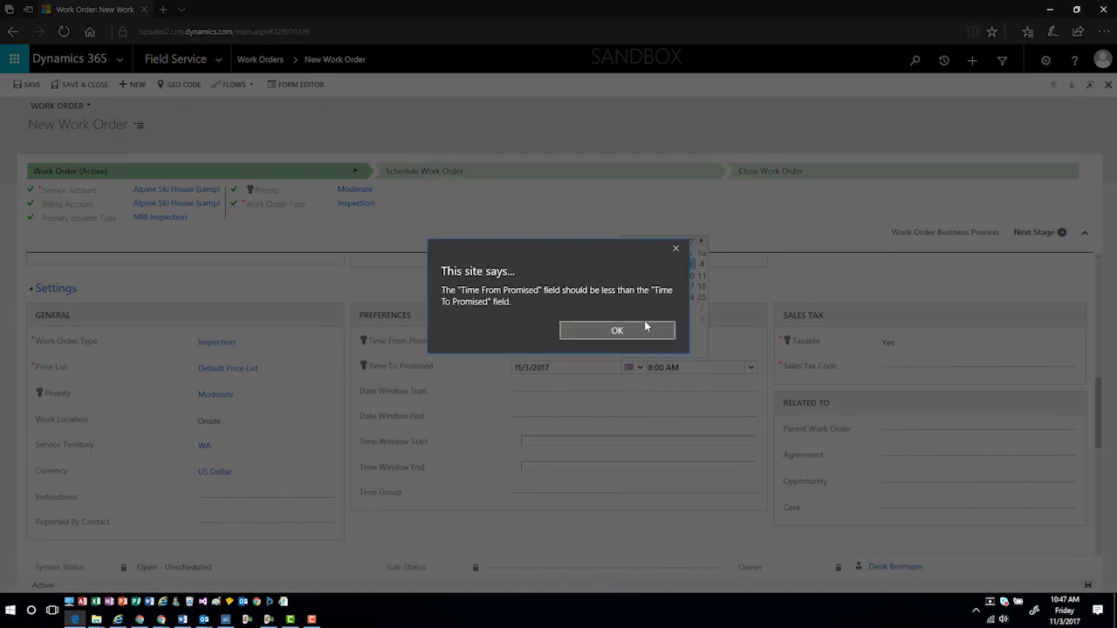
{"action": "left_click", "coordinate": [646, 329]}
{"action": "left_click", "coordinate": [750, 368]}
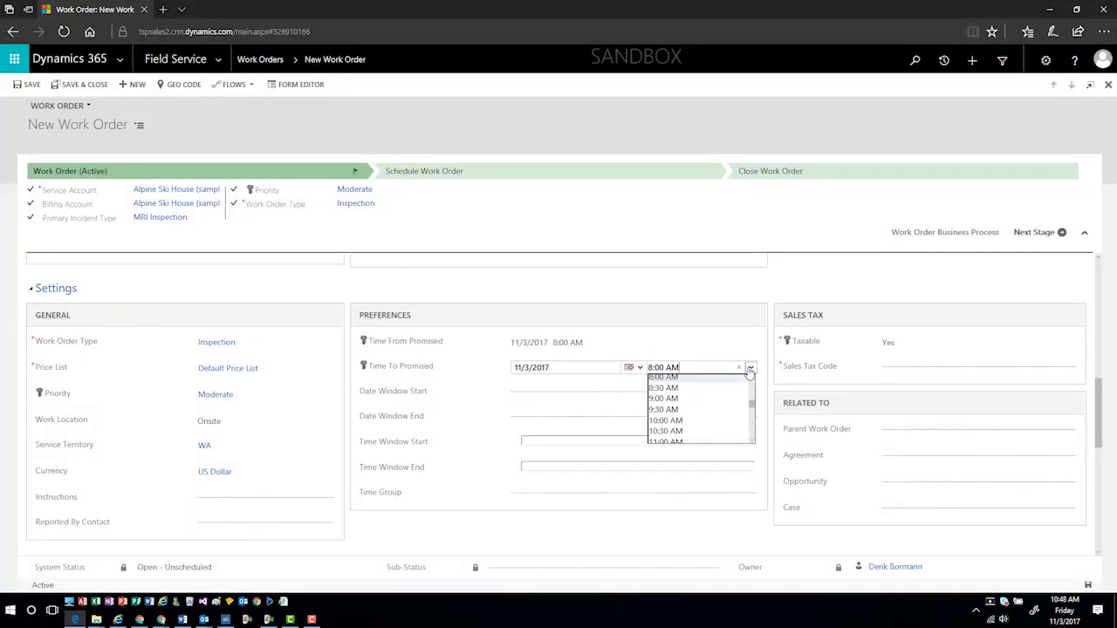
{"action": "left_click", "coordinate": [695, 443]}
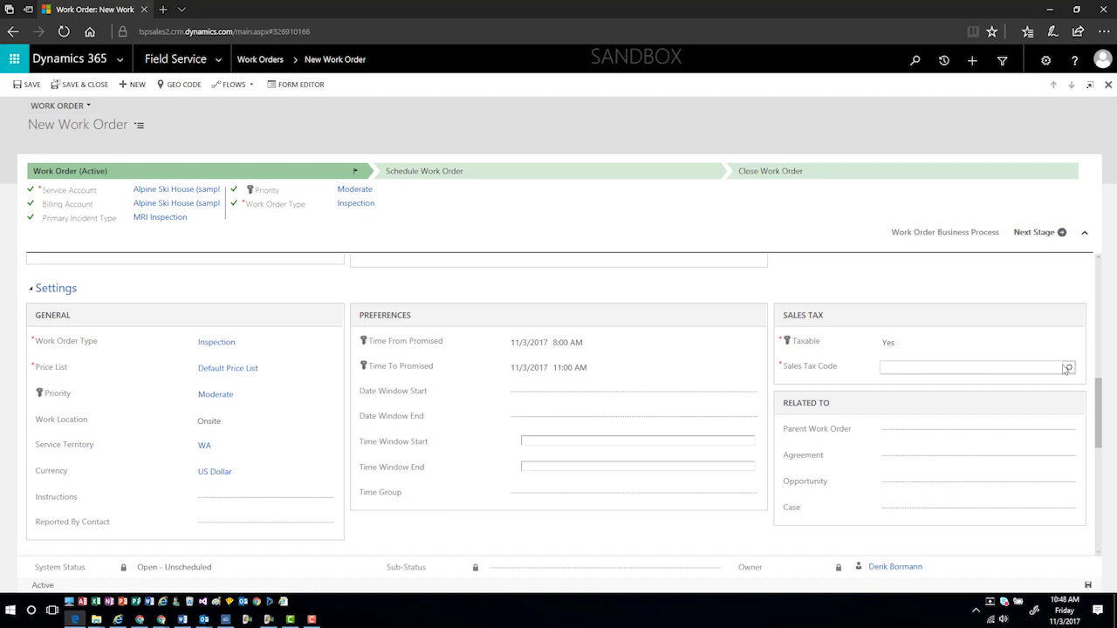
Set the sales tax code to Out of State Tax, and save and close the work order.
{"action": "left_click", "coordinate": [1070, 370]}
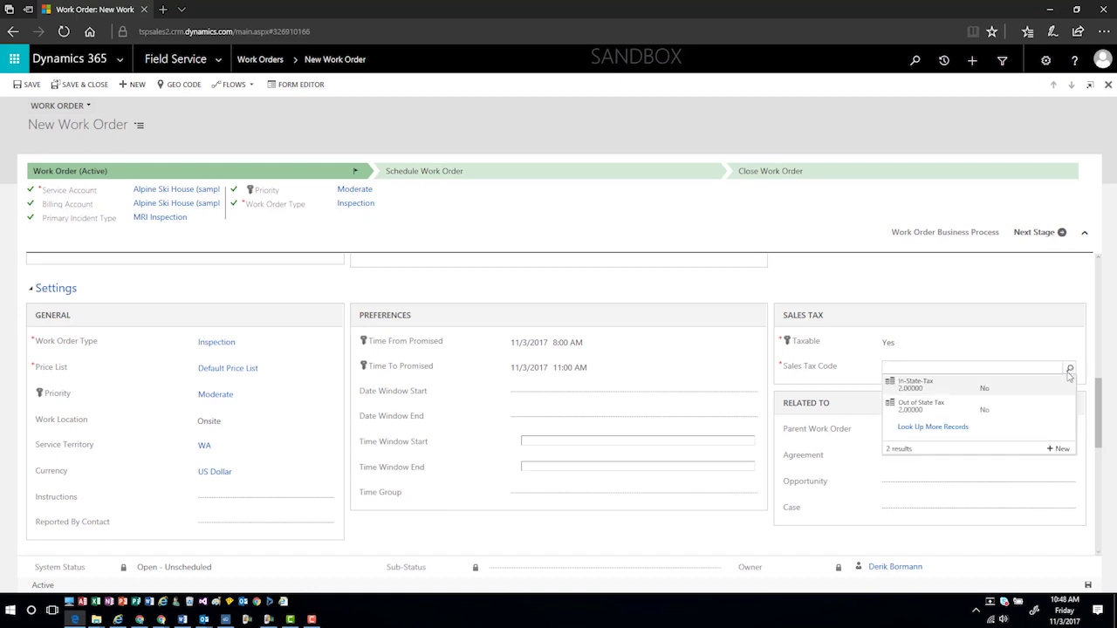
{"action": "left_click", "coordinate": [932, 414]}
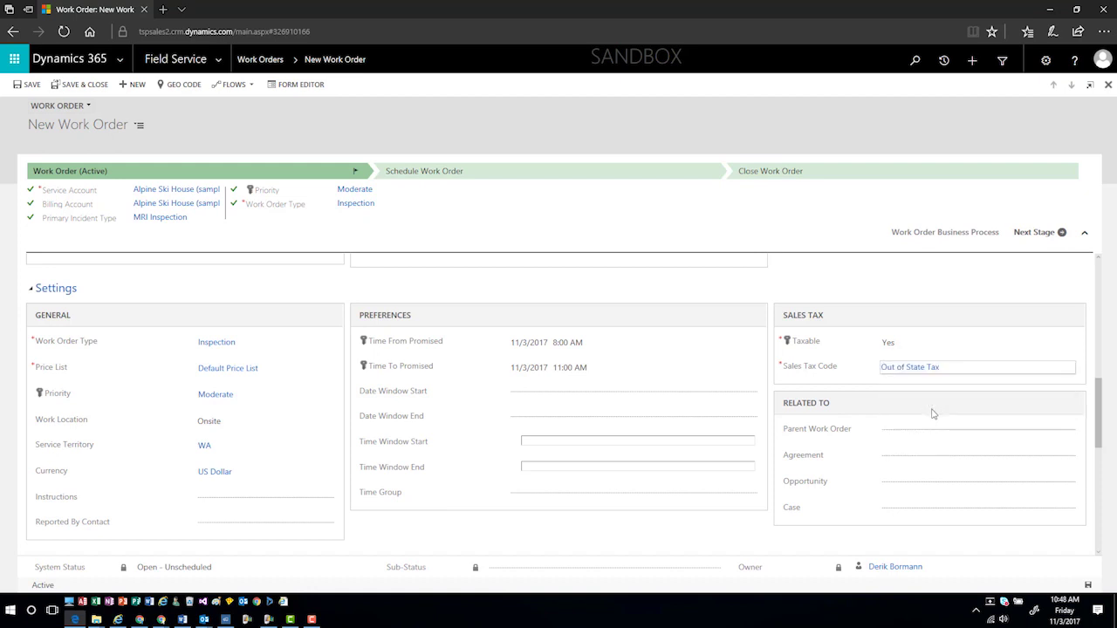
{"action": "left_click", "coordinate": [84, 87]}
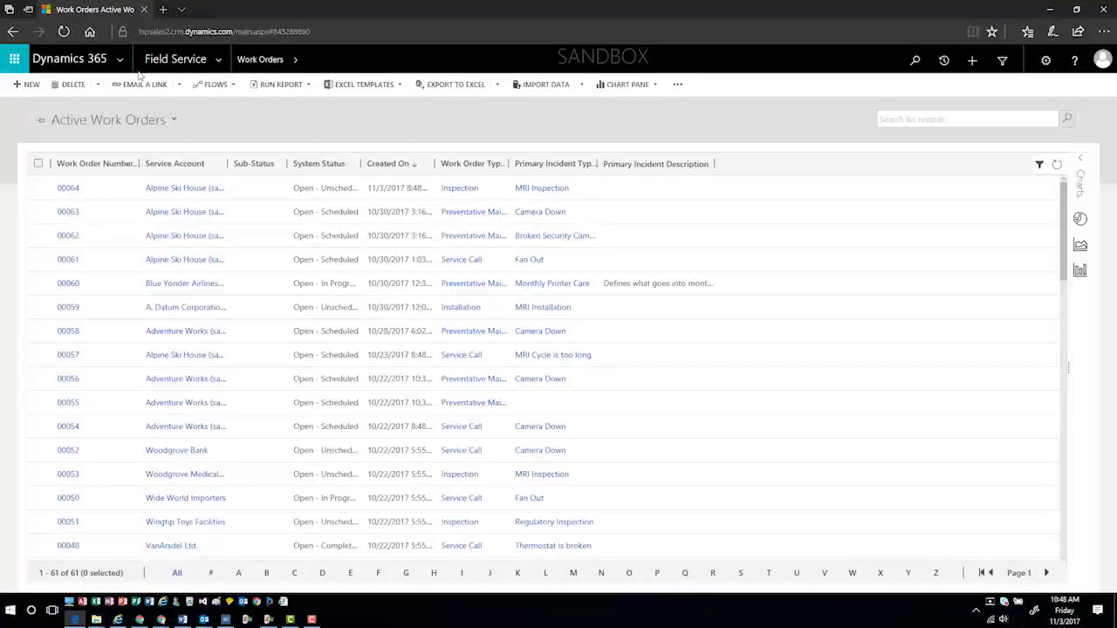
Open the Field Service Schedule Board and filter its resources by the WA territory.
{"action": "left_click", "coordinate": [219, 65]}
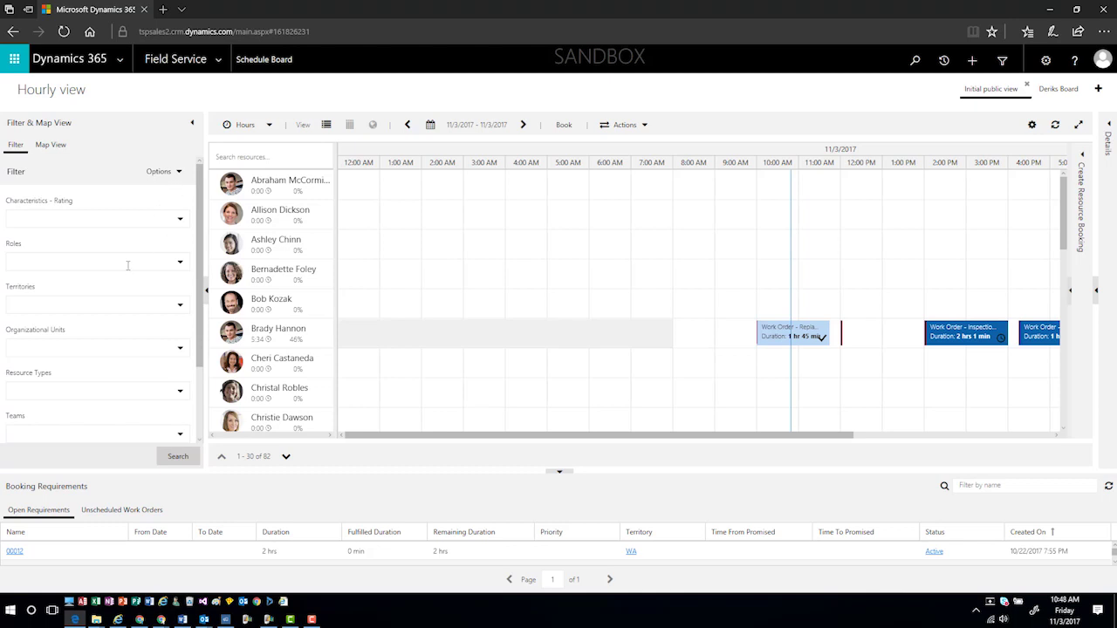
{"action": "scroll", "coordinate": [99, 288], "scroll_direction": "down", "scroll_amount": 1}
{"action": "scroll", "coordinate": [100, 287], "scroll_direction": "down", "scroll_amount": 1}
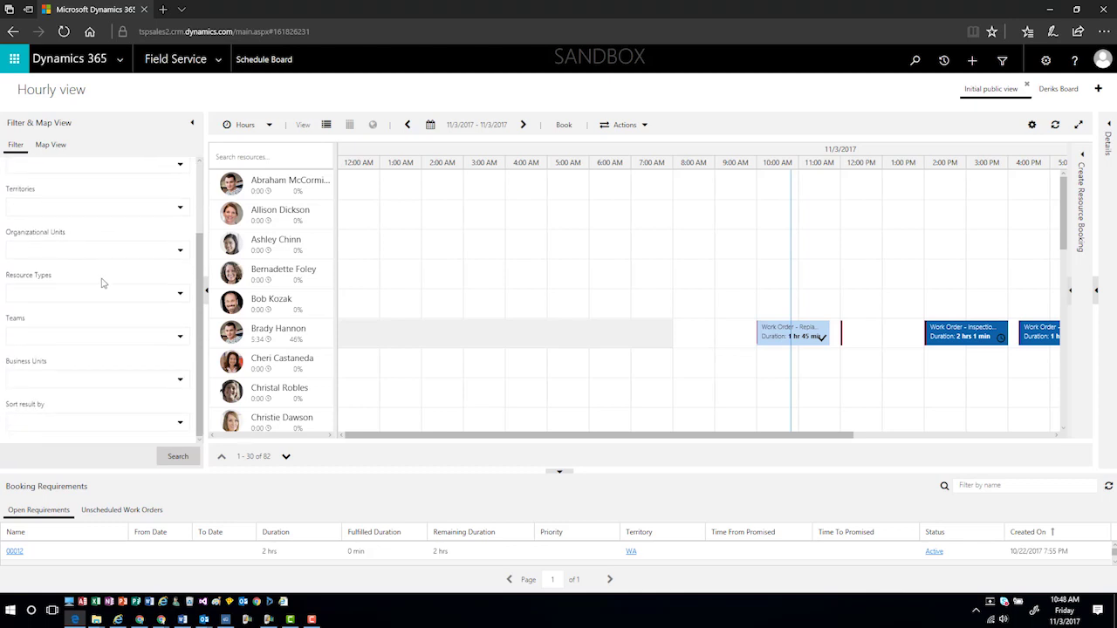
{"action": "left_click", "coordinate": [179, 210]}
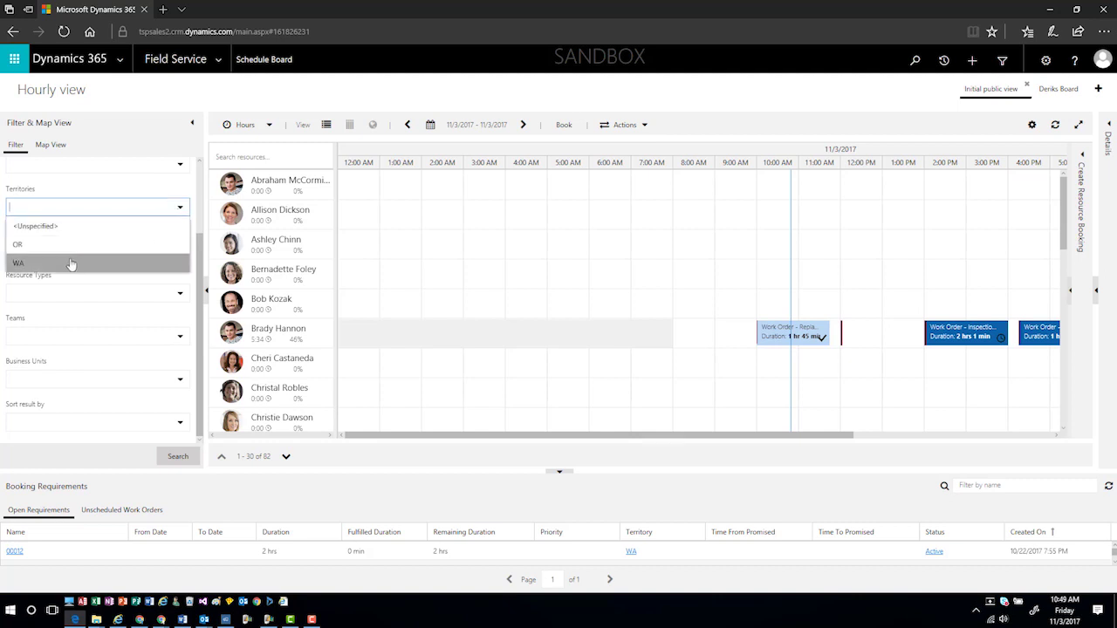
{"action": "left_click", "coordinate": [70, 263]}
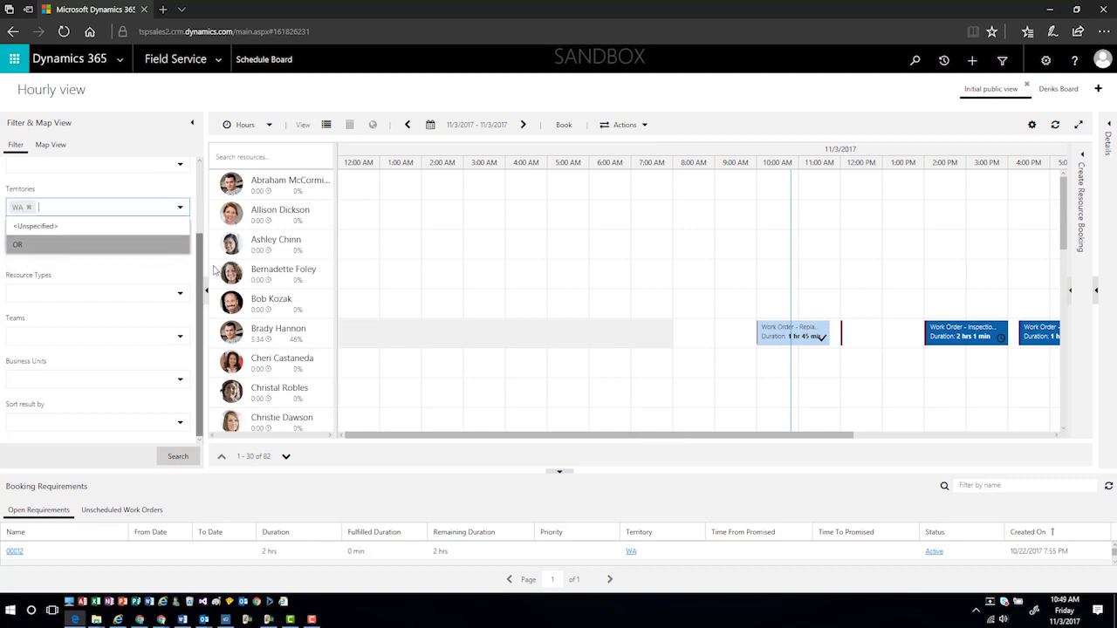
{"action": "left_click", "coordinate": [181, 460]}
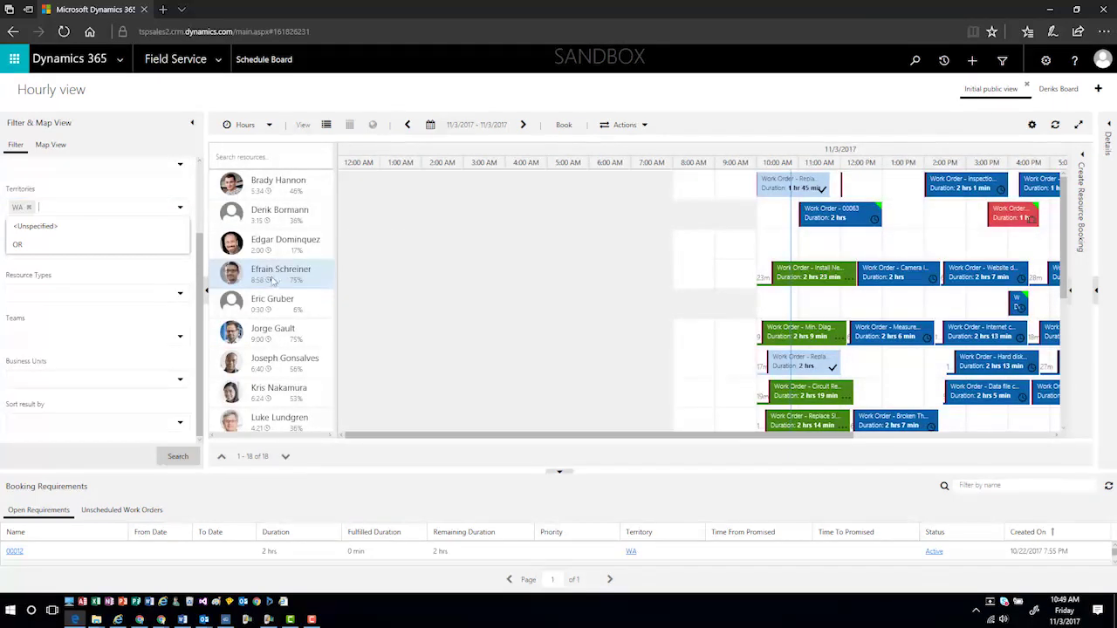
View the skills and roles of the second and fourth resources in the filtered resource list.
{"action": "mouse_move", "coordinate": [272, 277]}
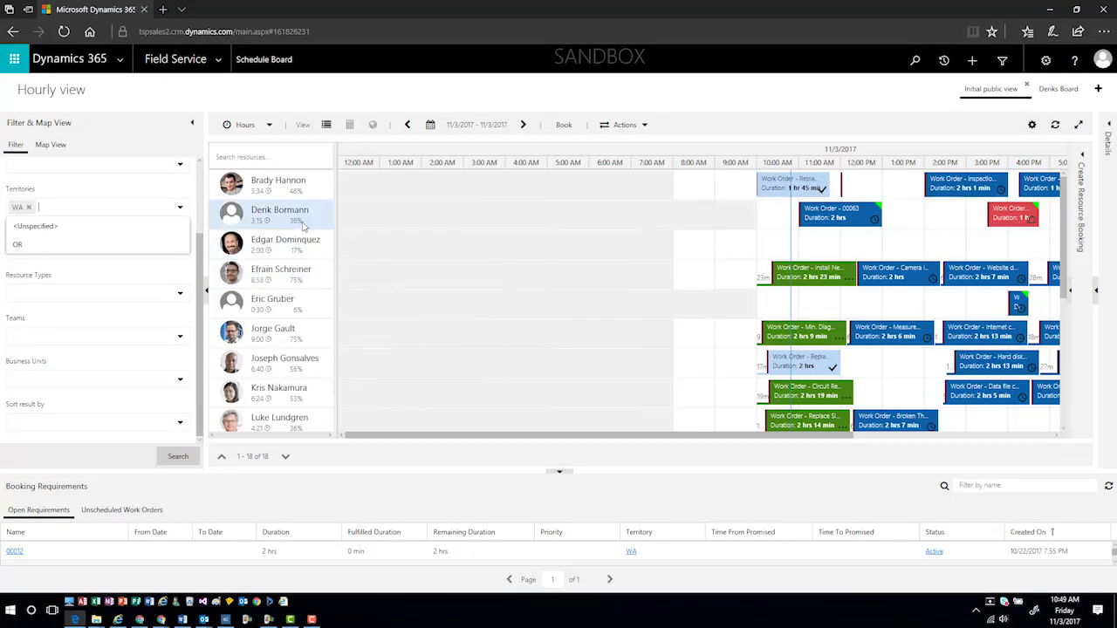
{"action": "mouse_move", "coordinate": [303, 227]}
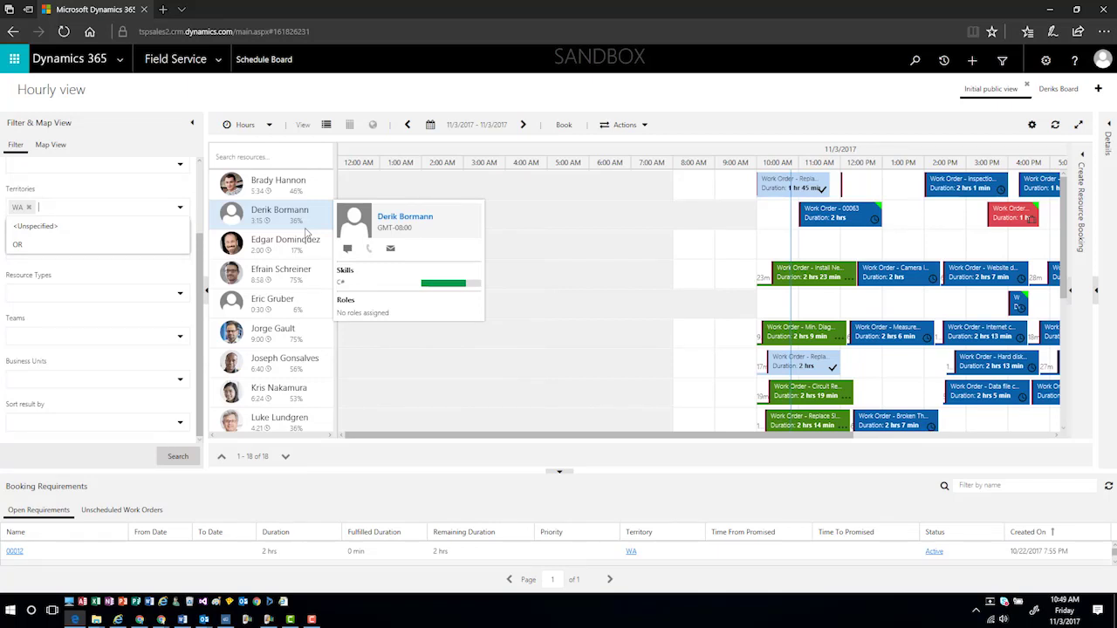
{"action": "mouse_move", "coordinate": [293, 273]}
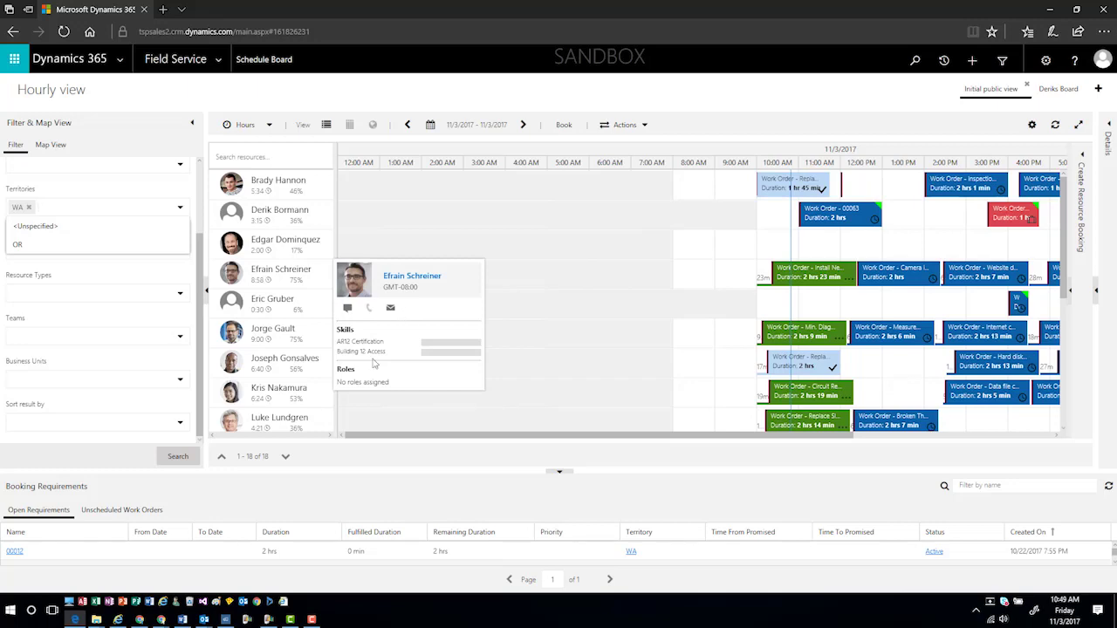
View the third resource's skills and roles, and list the unscheduled work orders in an enlarged Booking Requirements area.
{"action": "mouse_move", "coordinate": [326, 243]}
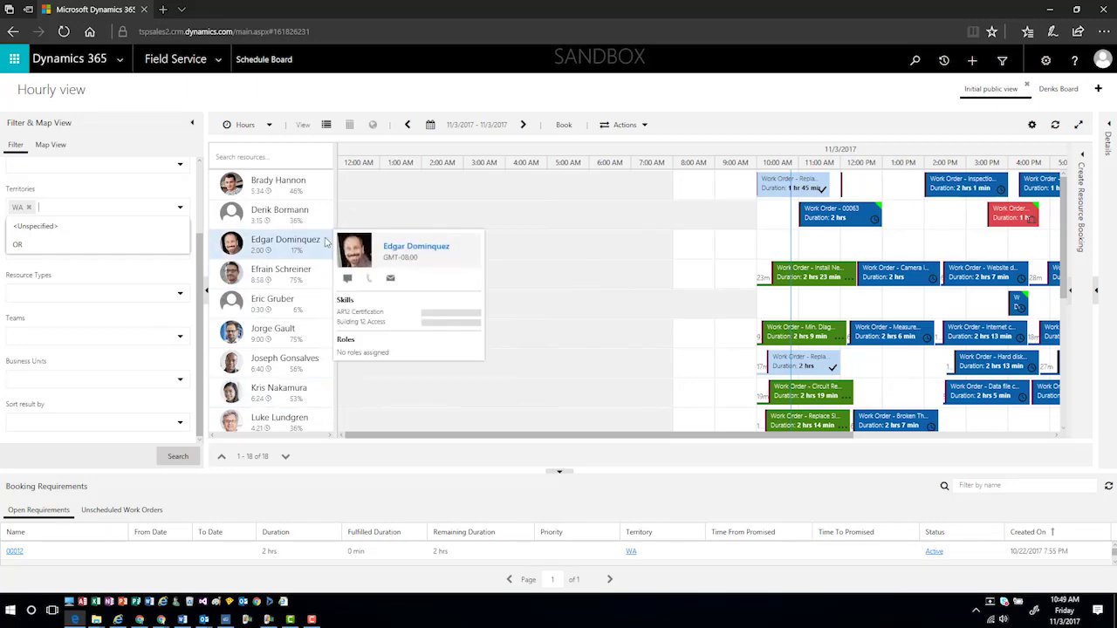
{"action": "left_click_drag", "start_coordinate": [476, 438], "coordinate": [607, 439]}
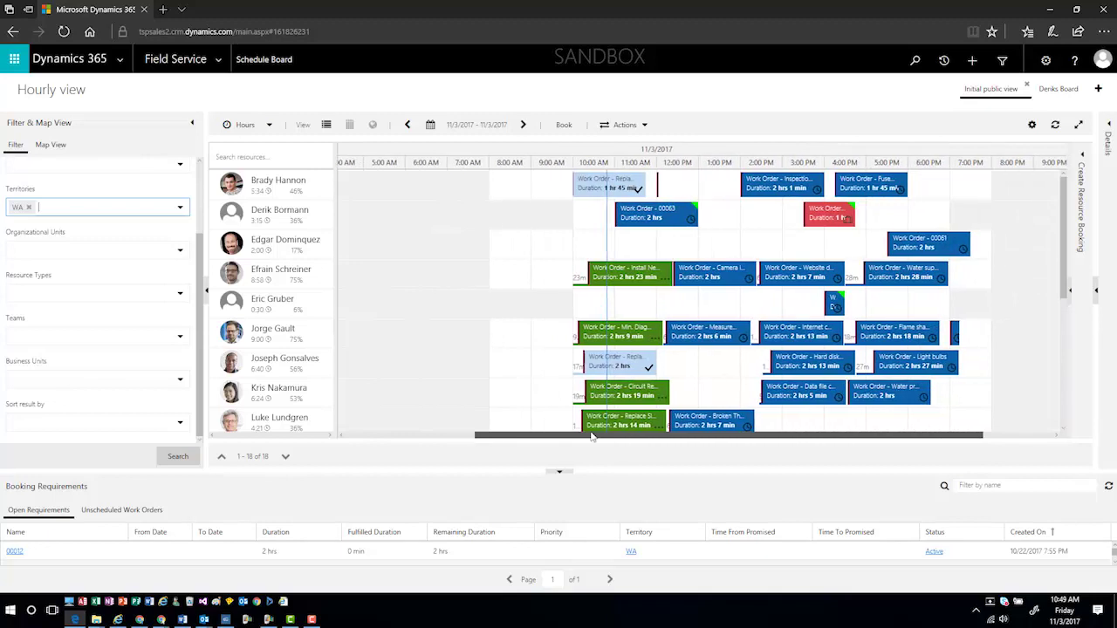
{"action": "left_click", "coordinate": [122, 510]}
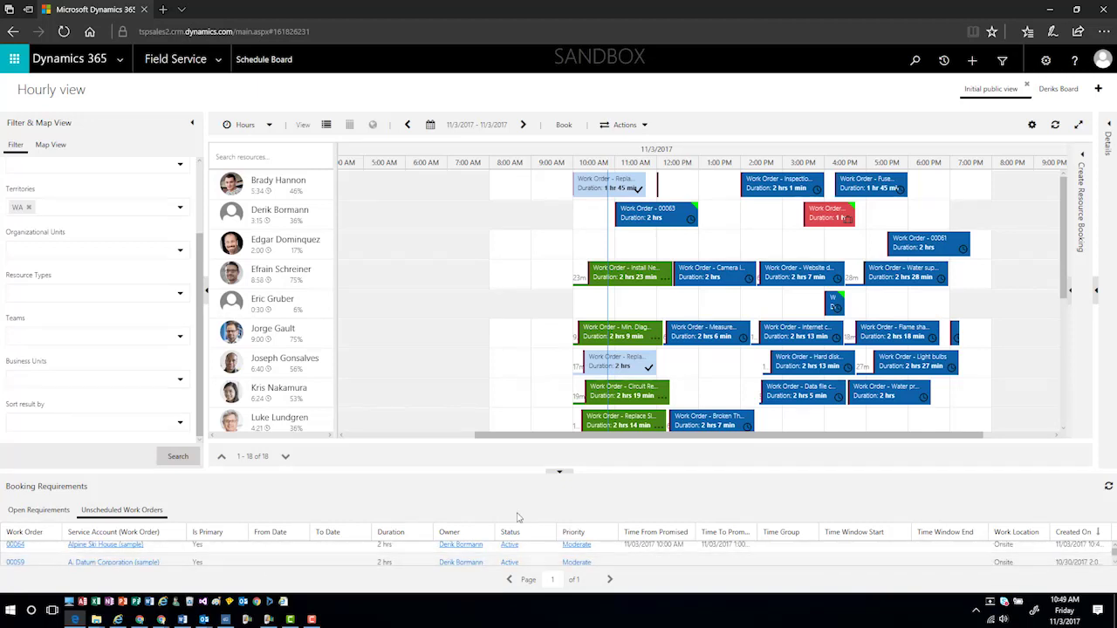
{"action": "left_click_drag", "start_coordinate": [483, 472], "coordinate": [473, 427]}
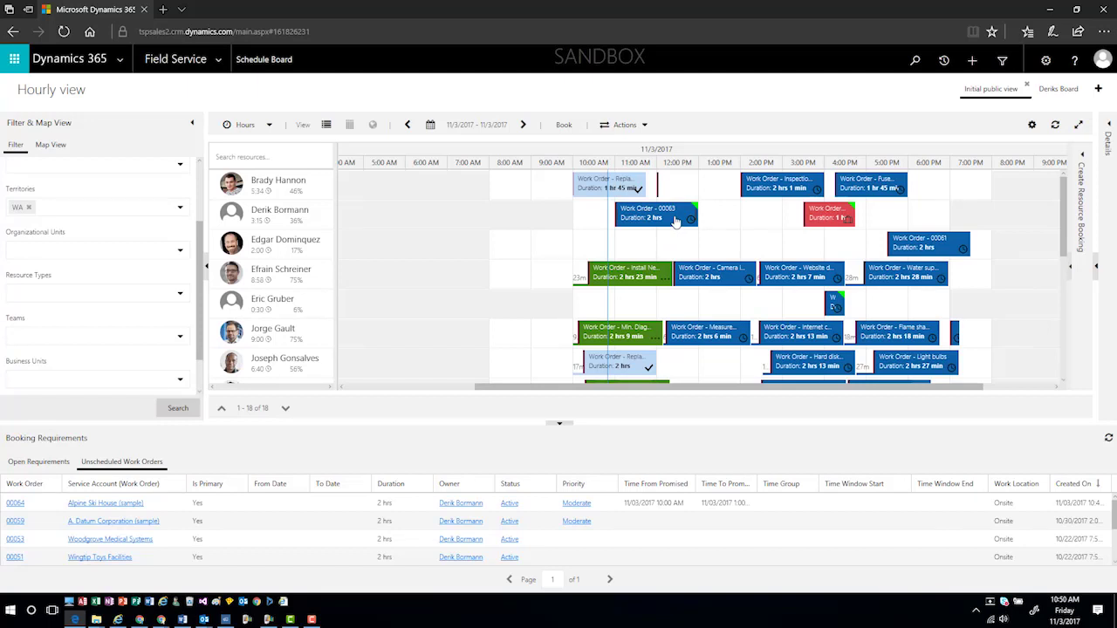
Move the second resource's 11:00 AM booking to 1:30 PM and schedule the Alpine Ski House work order for that resource at 10:15 AM.
{"action": "left_click_drag", "start_coordinate": [675, 221], "coordinate": [777, 221]}
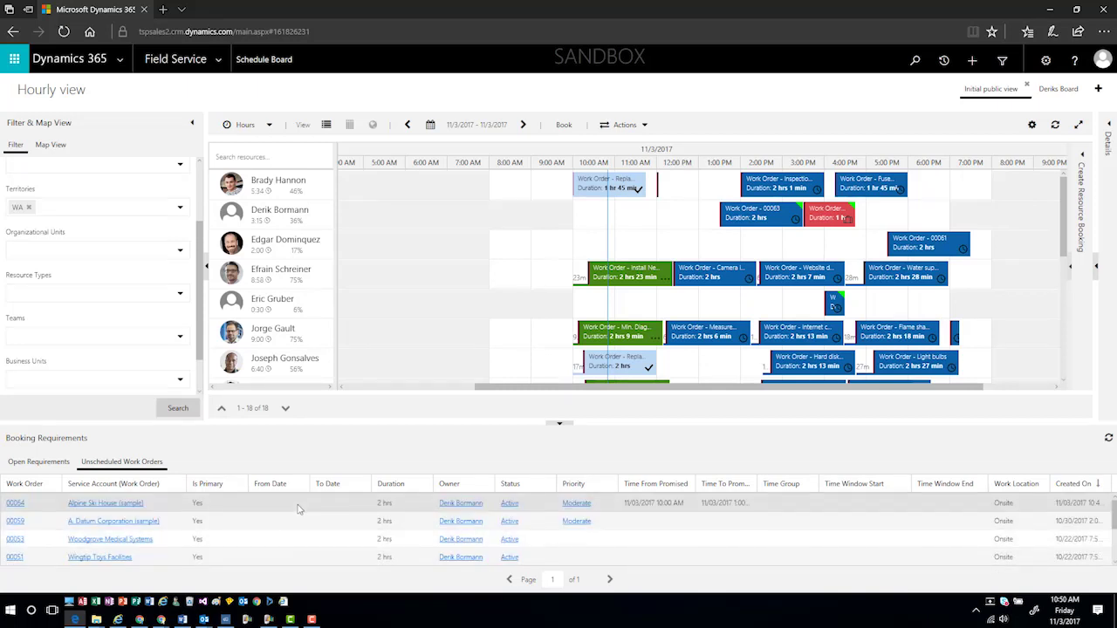
{"action": "left_click_drag", "start_coordinate": [297, 509], "coordinate": [588, 223]}
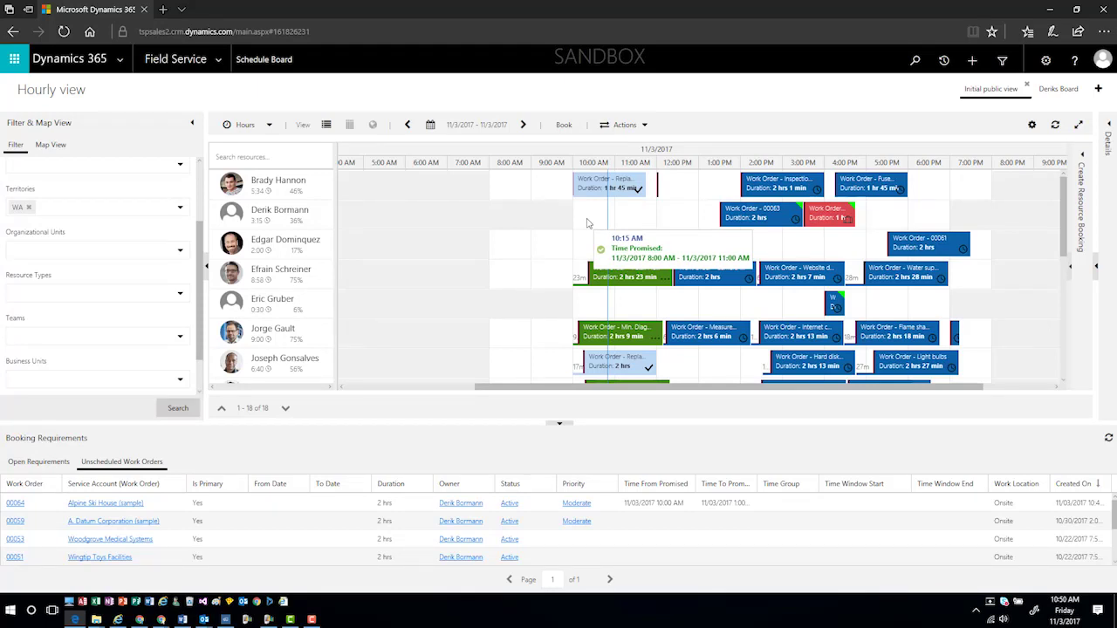
{"action": "left_click_drag", "start_coordinate": [588, 223], "coordinate": [588, 223]}
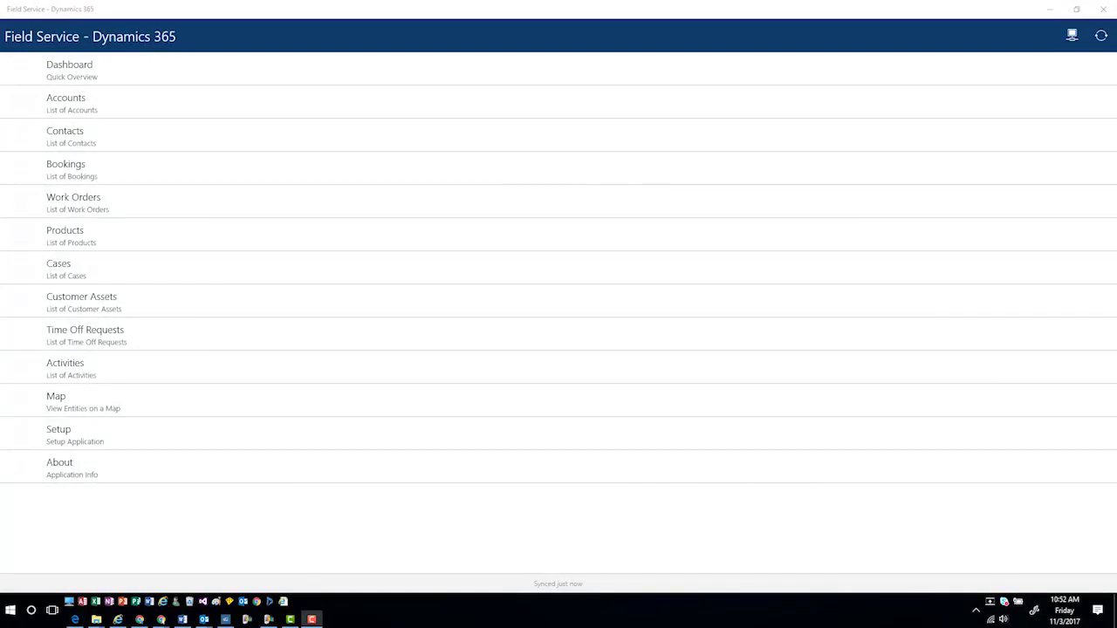
Open the 10:15 AM Alpine Ski House booking, set its Booking Status to Traveling, and save it.
{"action": "left_click", "coordinate": [129, 168]}
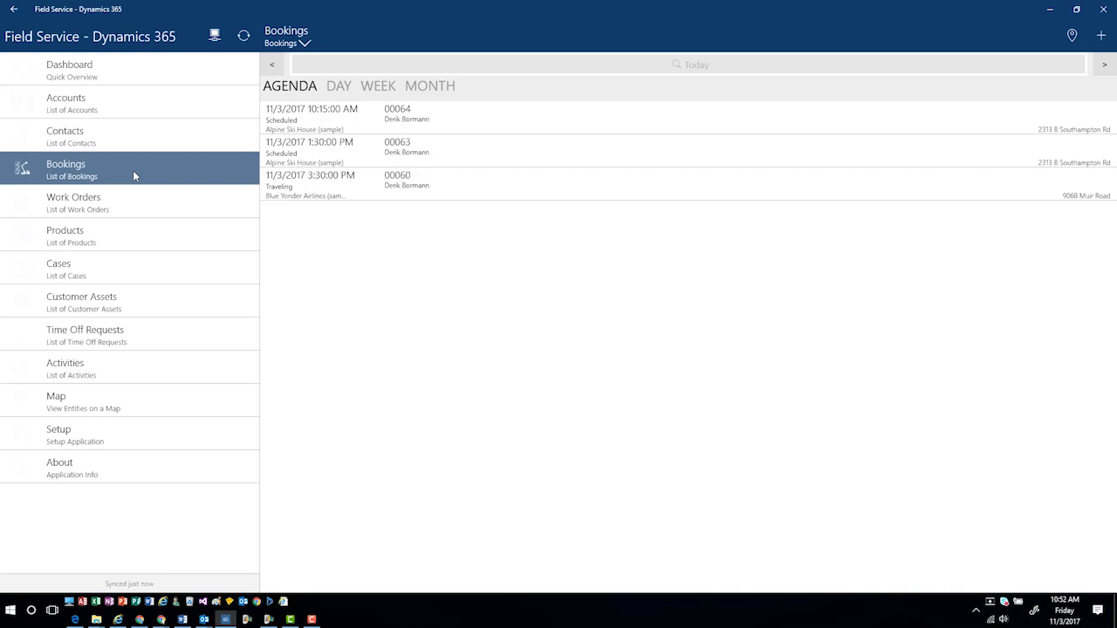
{"action": "left_click", "coordinate": [492, 120]}
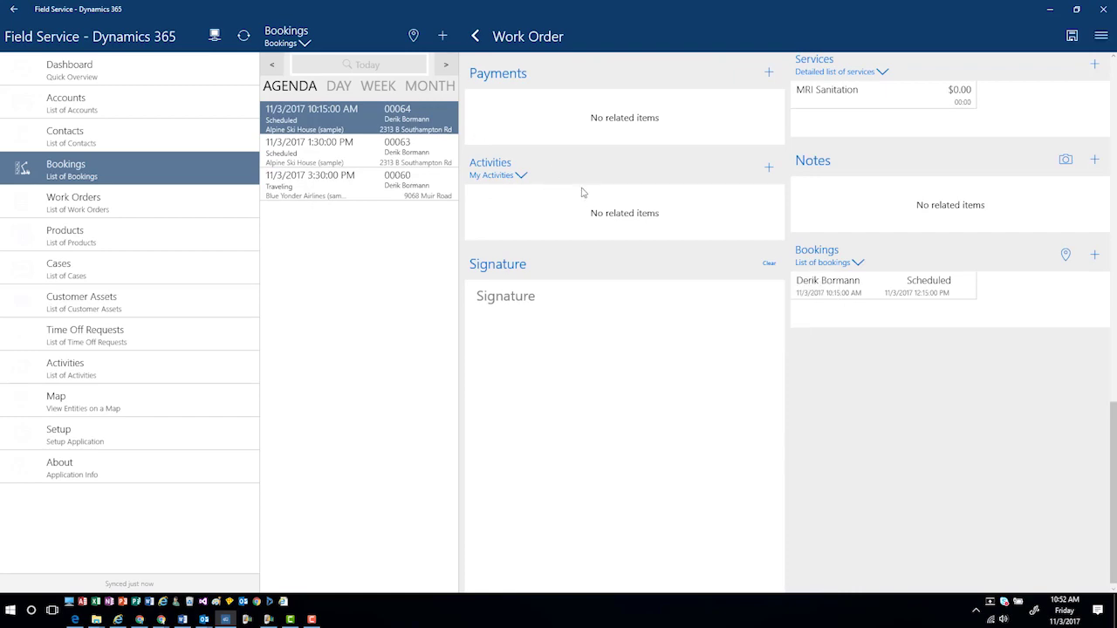
{"action": "scroll", "coordinate": [569, 196], "scroll_direction": "up", "scroll_amount": 15}
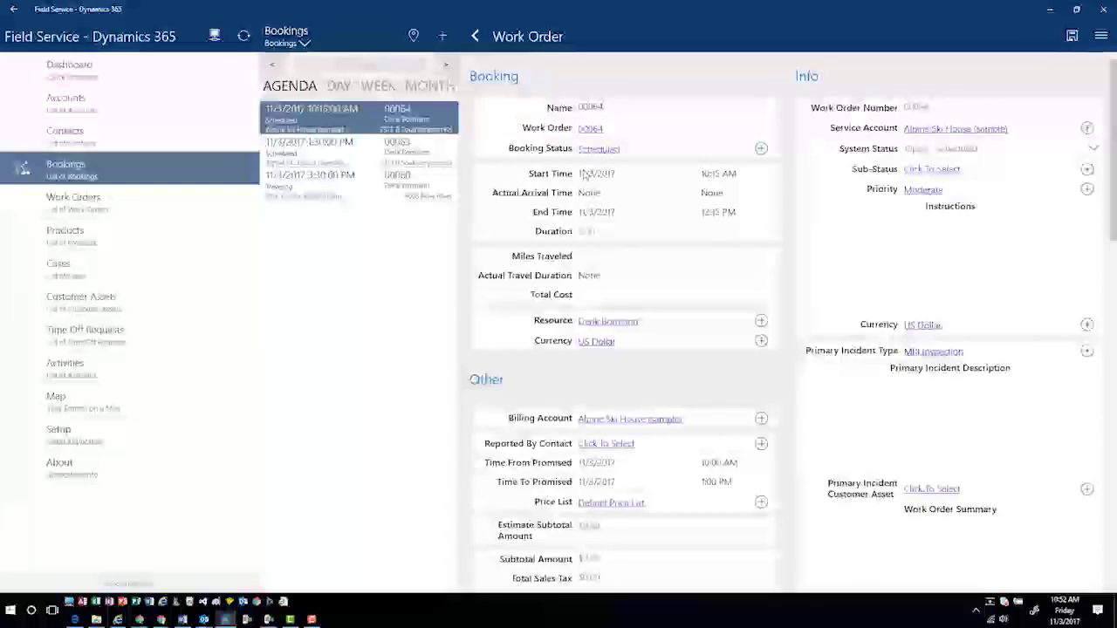
{"action": "left_click", "coordinate": [761, 150]}
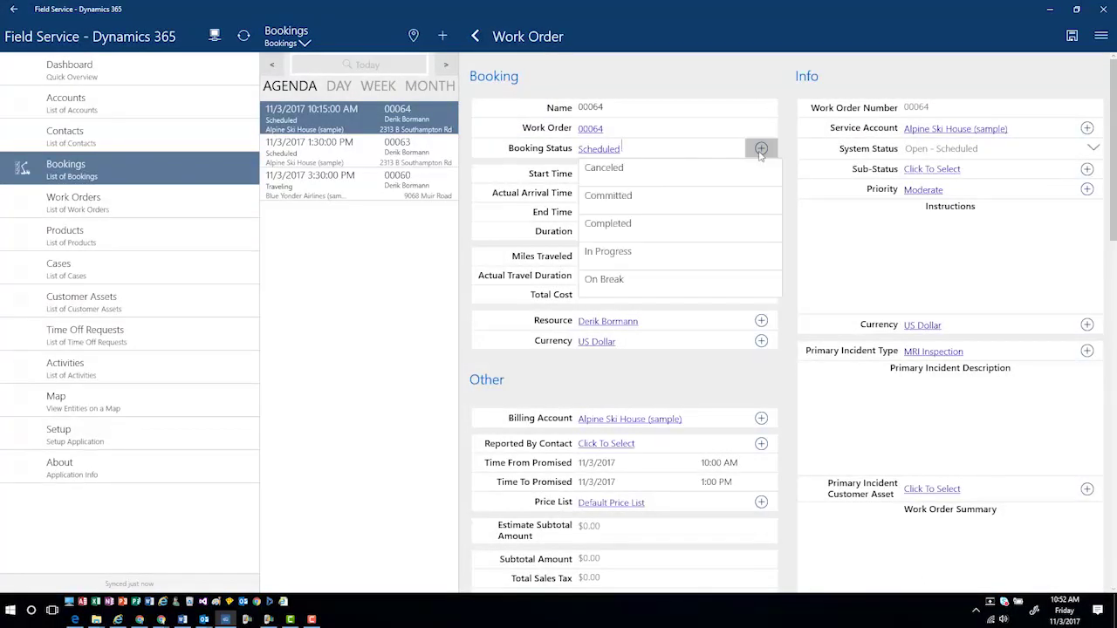
{"action": "scroll", "coordinate": [668, 241], "scroll_direction": "down", "scroll_amount": 2}
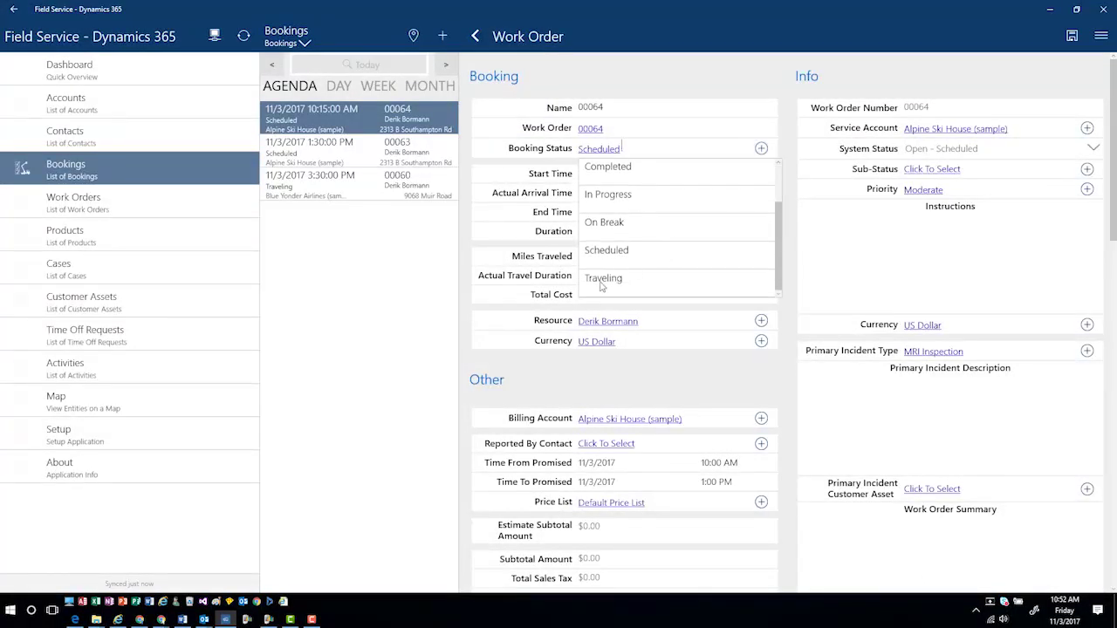
{"action": "left_click", "coordinate": [601, 280]}
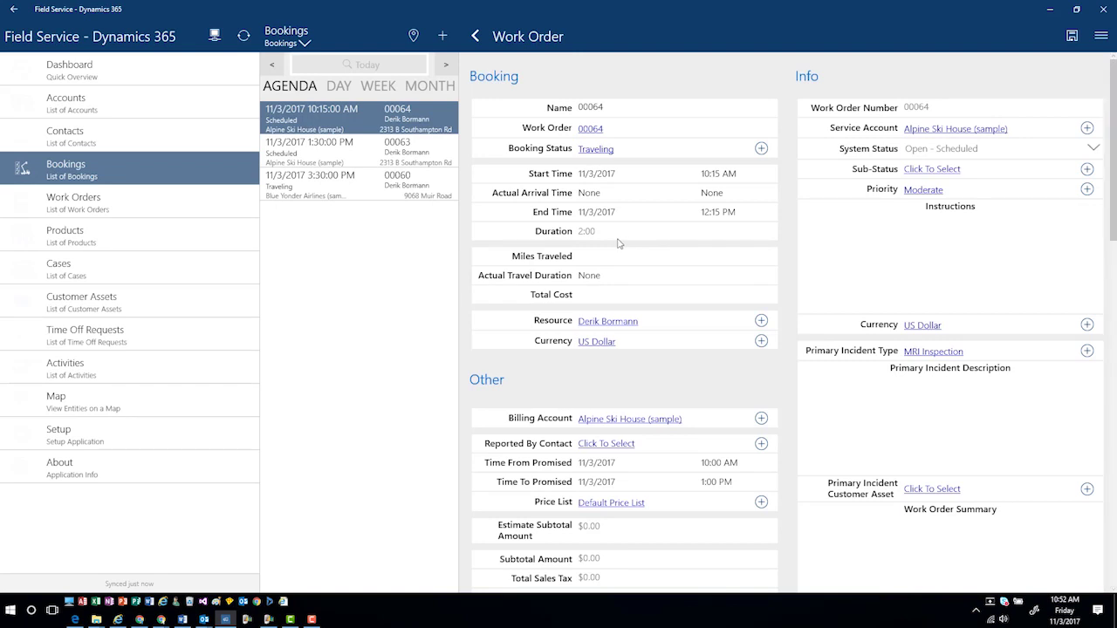
{"action": "left_click", "coordinate": [1071, 36]}
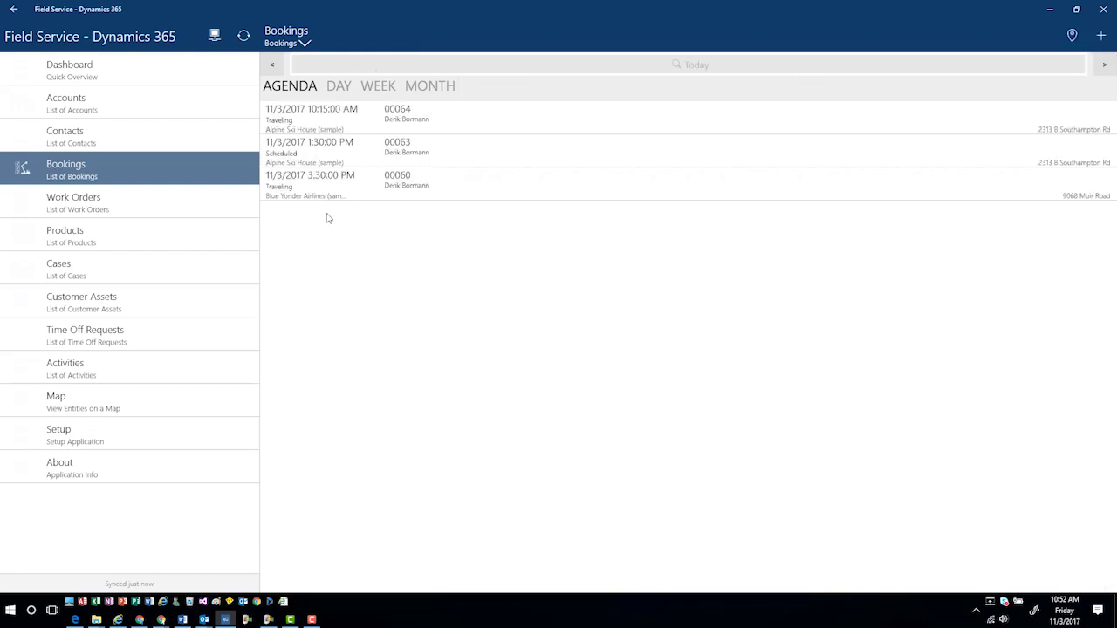
Reopen the 10:15 AM Alpine Ski House booking, set its status to In Progress, and draw and save a signature.
{"action": "left_click", "coordinate": [543, 131]}
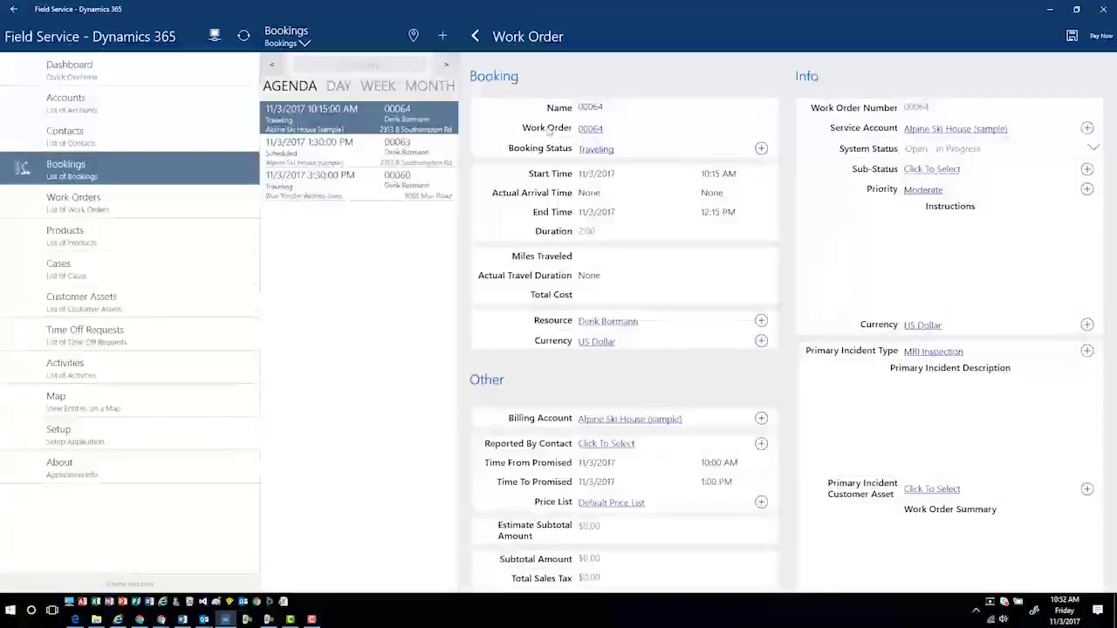
{"action": "left_click", "coordinate": [761, 151]}
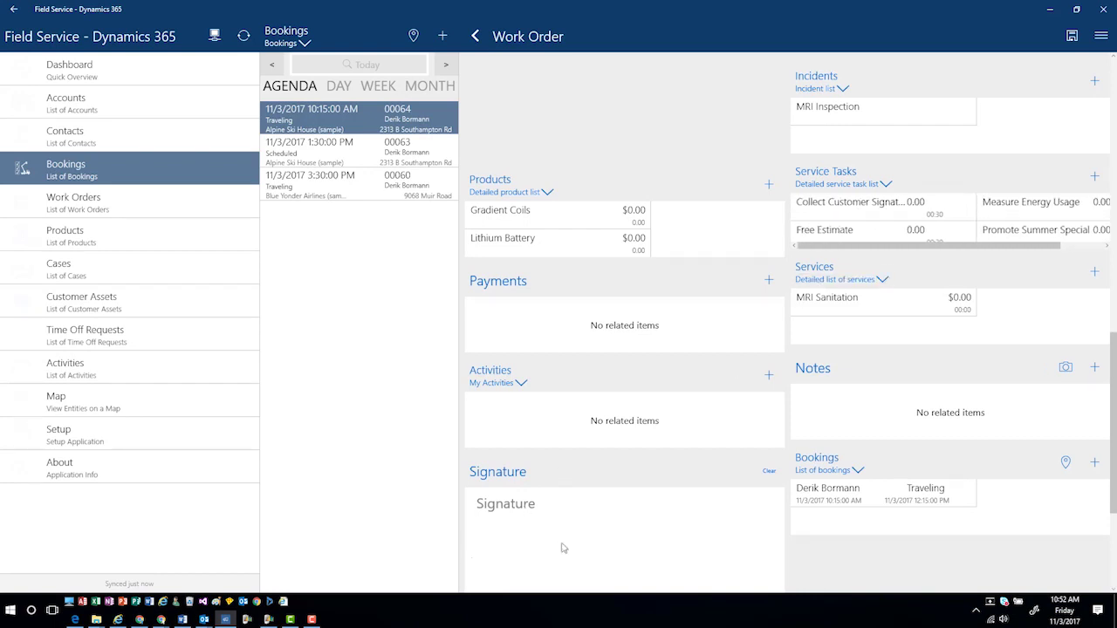
{"action": "scroll", "coordinate": [587, 483], "scroll_direction": "down", "scroll_amount": 1}
{"action": "scroll", "coordinate": [586, 483], "scroll_direction": "down", "scroll_amount": 3}
{"action": "mouse_move", "coordinate": [511, 394]}
{"action": "left_mouse_down"}
{"action": "mouse_move", "coordinate": [526, 451]}
{"action": "mouse_move", "coordinate": [571, 395]}
{"action": "mouse_move", "coordinate": [657, 371]}
{"action": "left_mouse_up"}
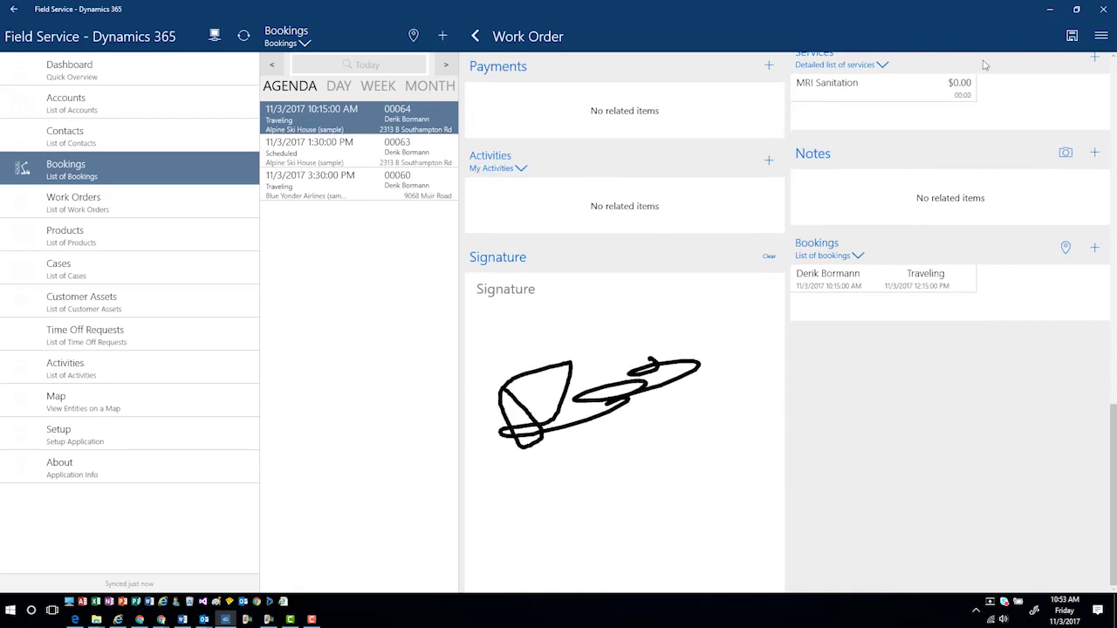
{"action": "left_click", "coordinate": [1071, 39]}
Set the 10:15 AM Alpine Ski House booking's status to Completed and save it.
{"action": "scroll", "coordinate": [687, 228], "scroll_direction": "up", "scroll_amount": 2}
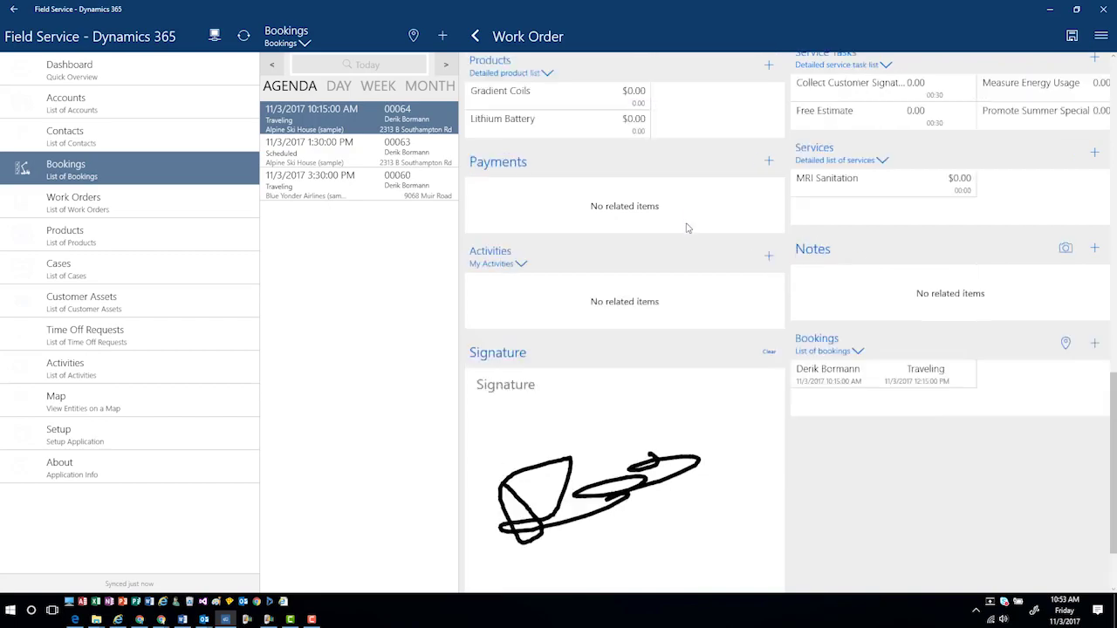
{"action": "left_click", "coordinate": [761, 149]}
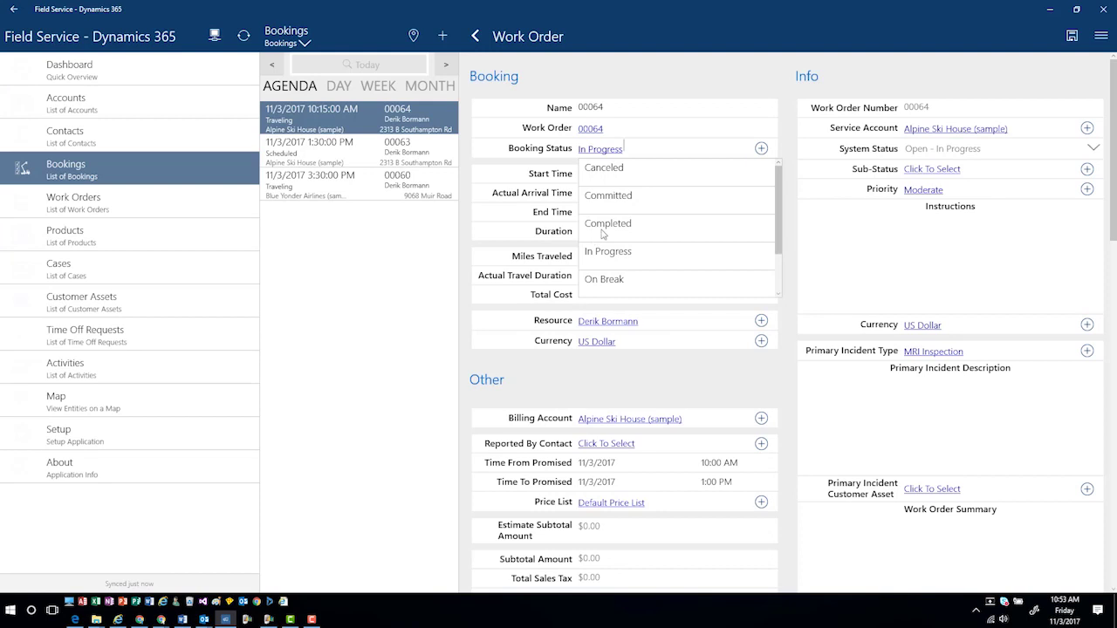
{"action": "left_click", "coordinate": [603, 226]}
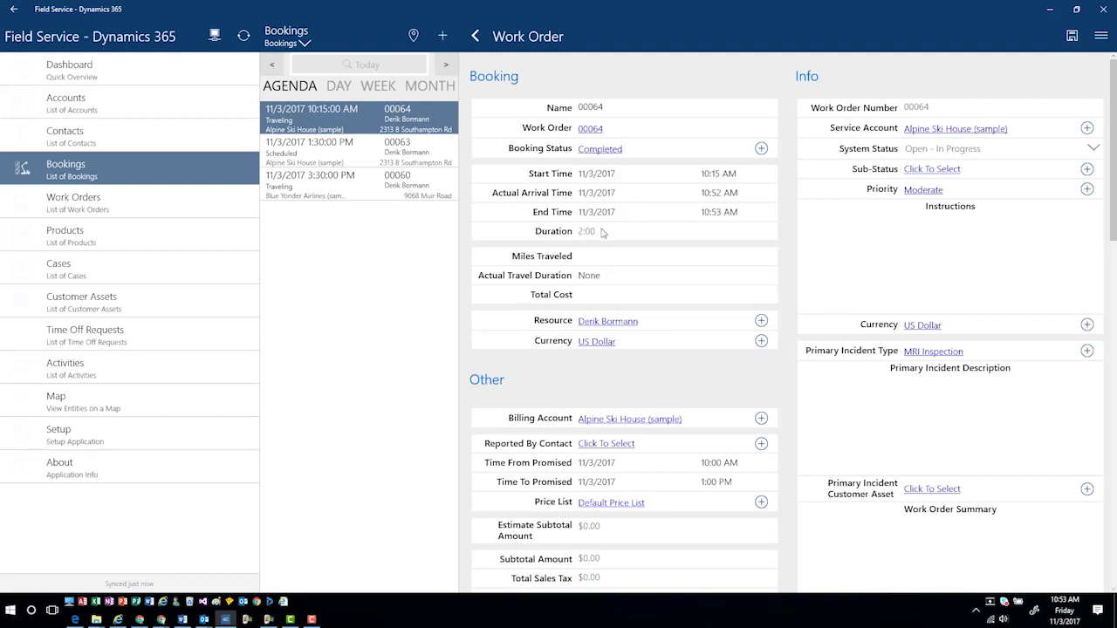
{"action": "left_click", "coordinate": [1072, 37]}
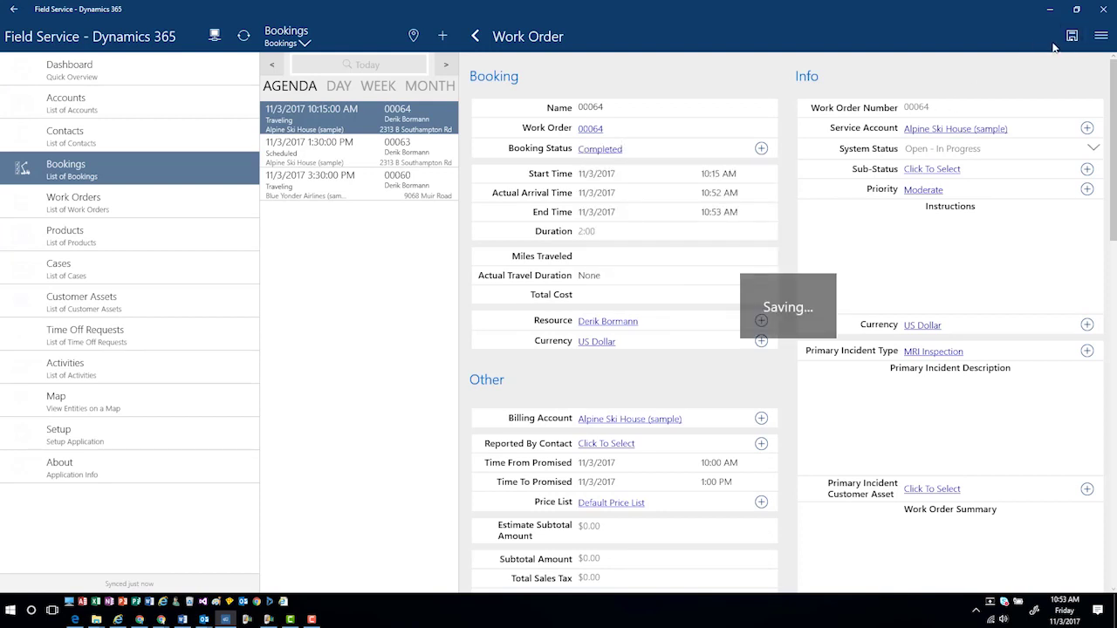